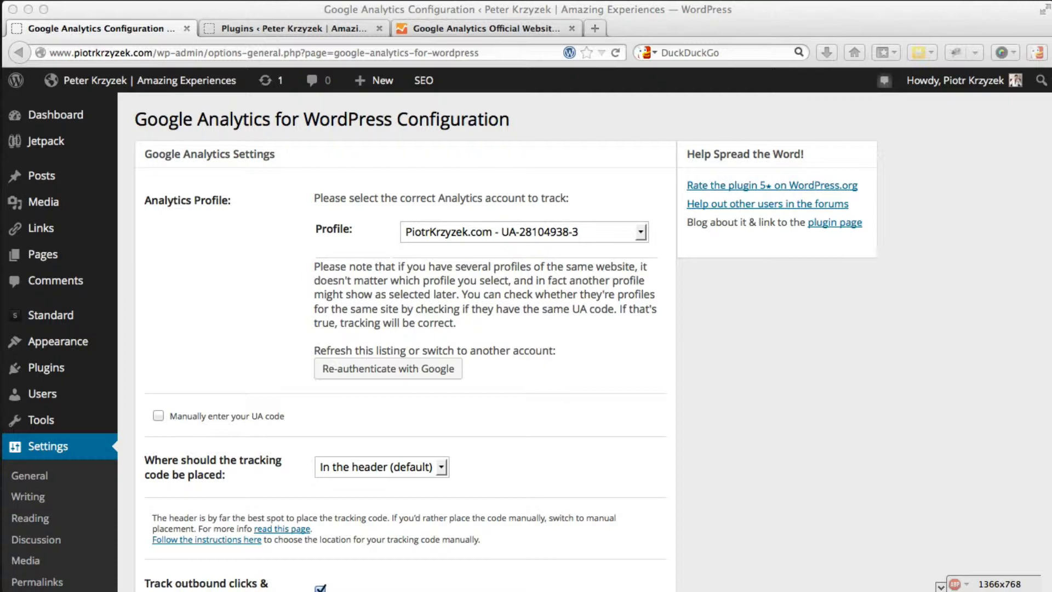
Find the Google Analytics for WordPress plugin in the site's list of installed plugins
click(158, 121)
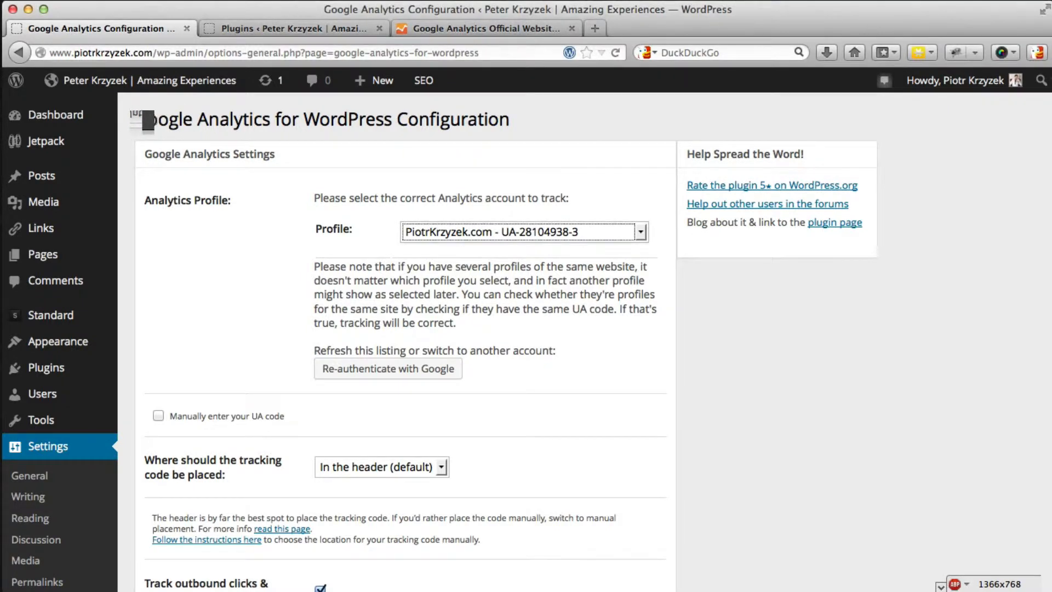
drag(160, 119, 406, 117)
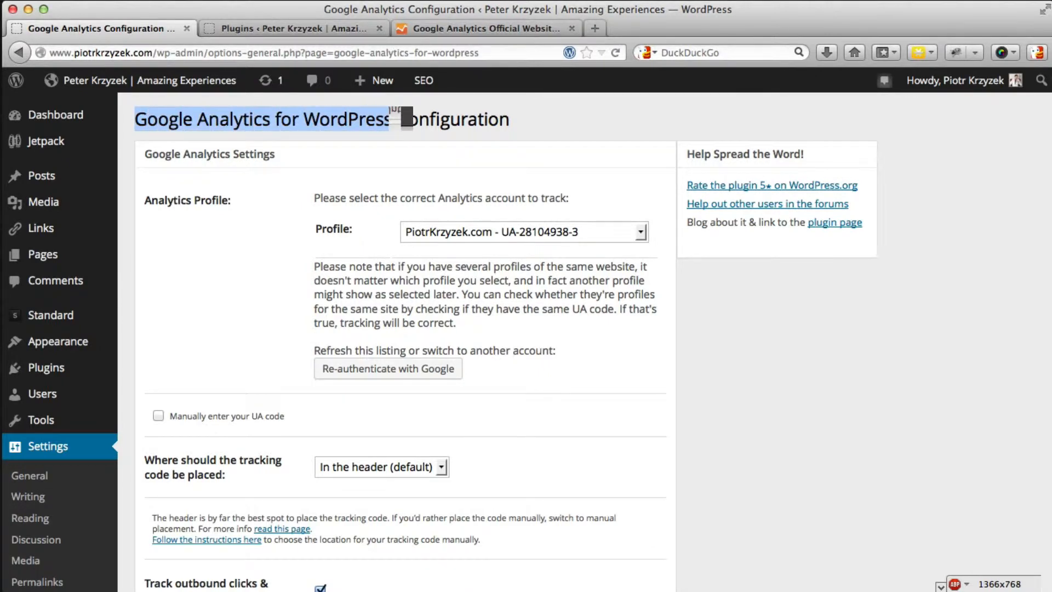
click(265, 30)
scroll(333, 350, down, 15)
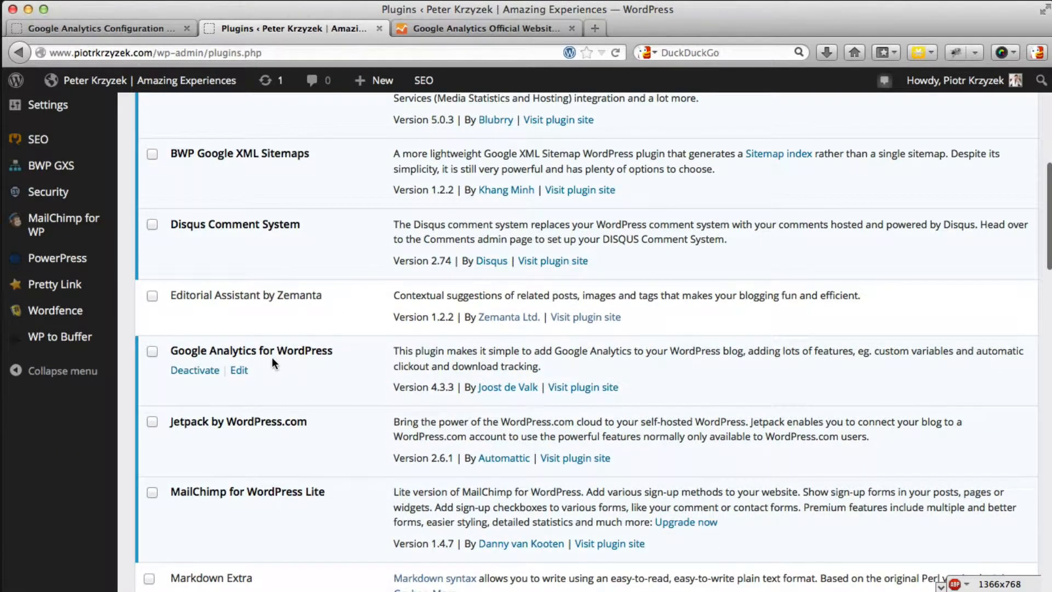
scroll(272, 363, up, 12)
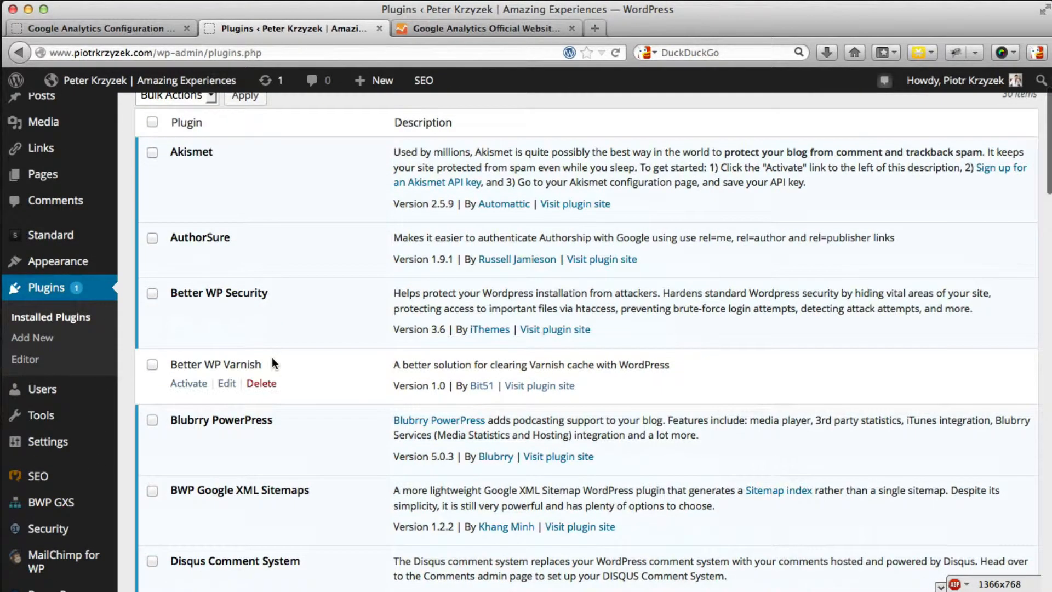
scroll(272, 360, up, 3)
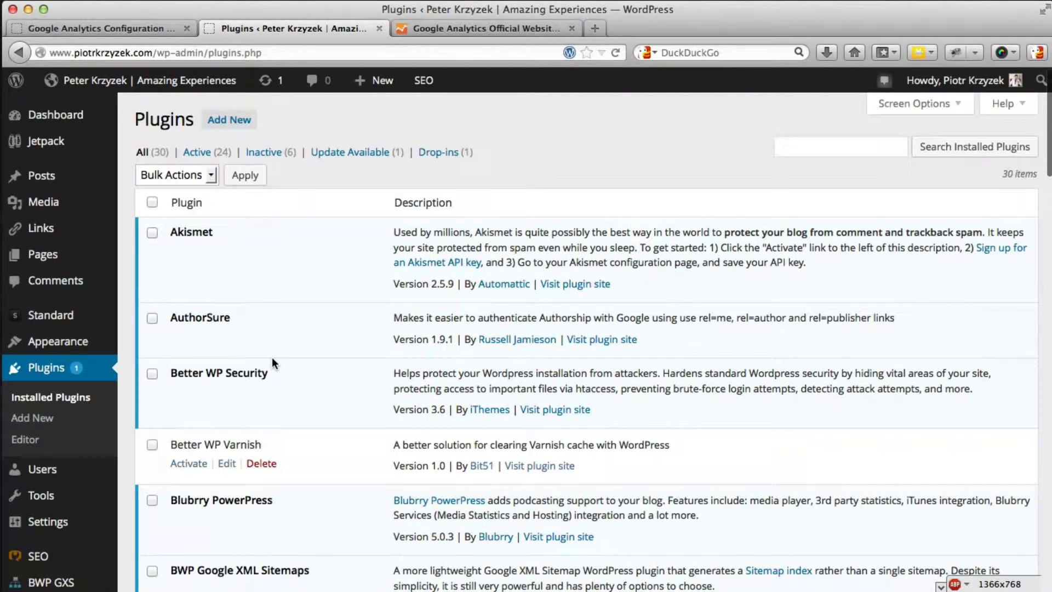
Search the plugin directory for "Google Analytics for WordPress" and check the author of the matching plugin
click(34, 419)
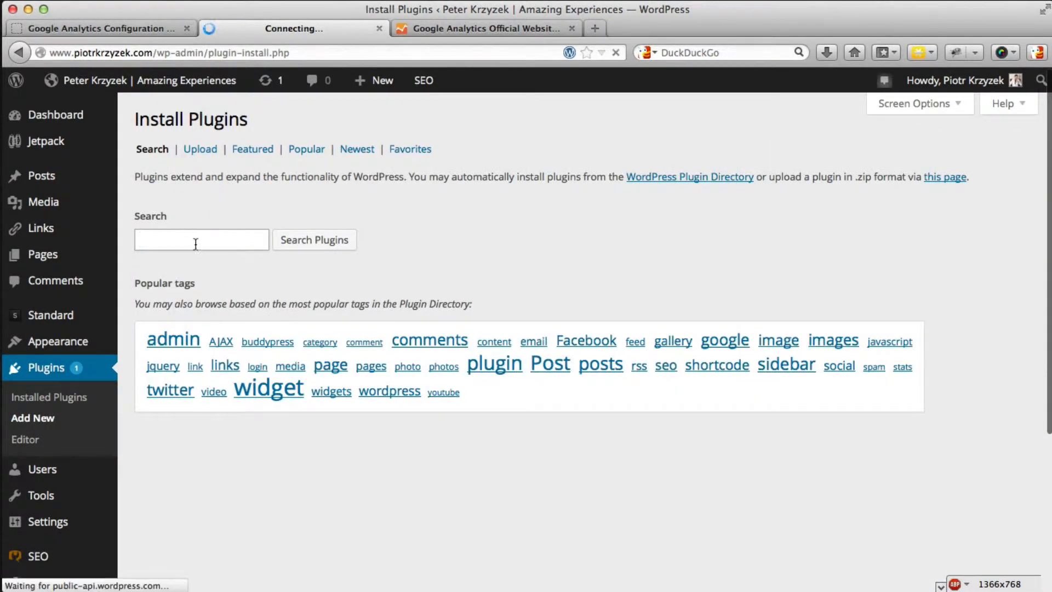
click(196, 244)
text(Google Analytics for WordPress)
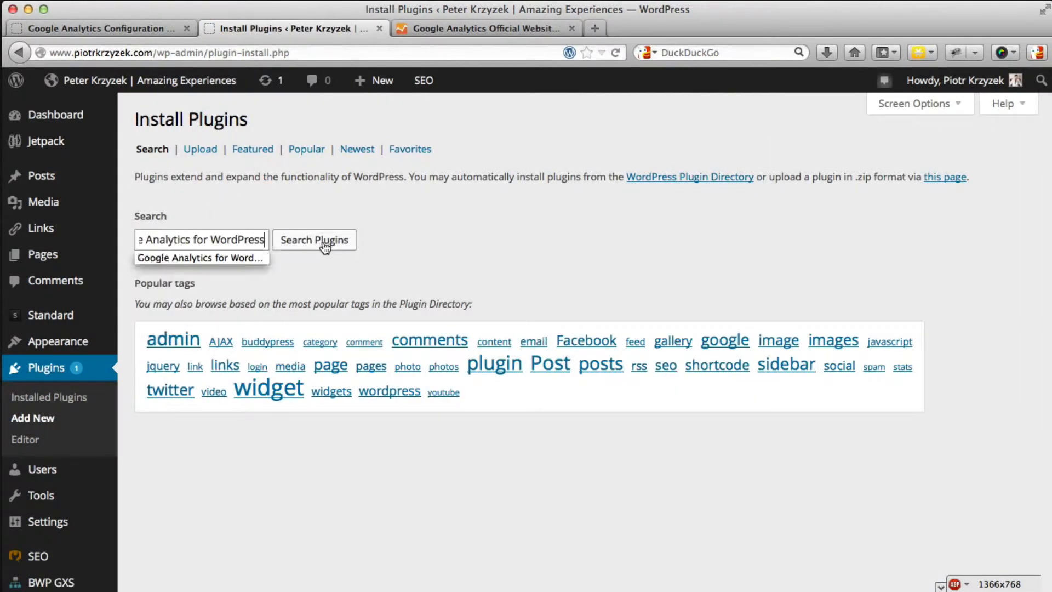
click(322, 244)
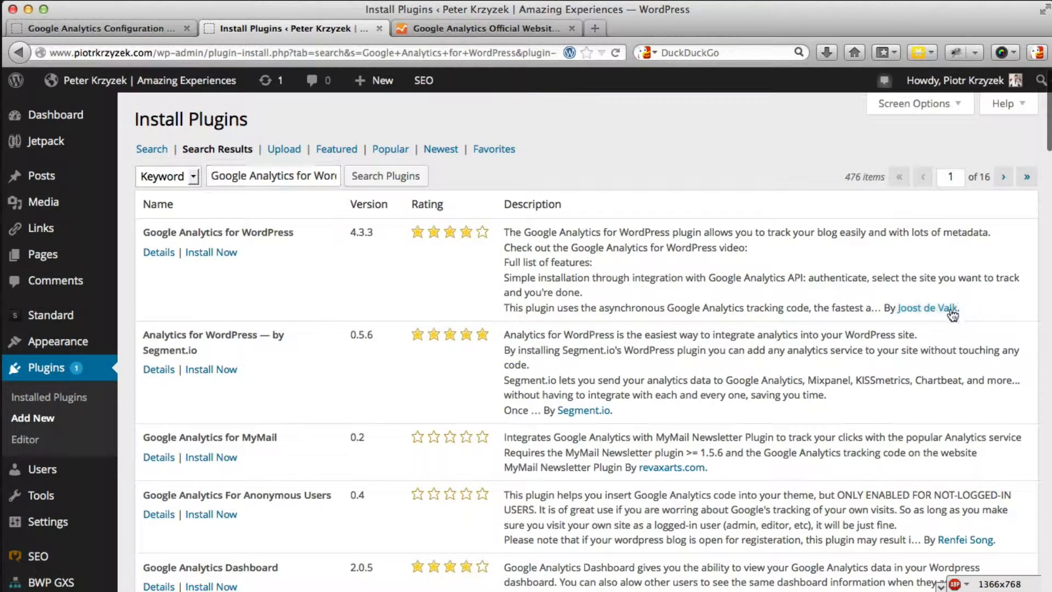
drag(952, 311, 896, 308)
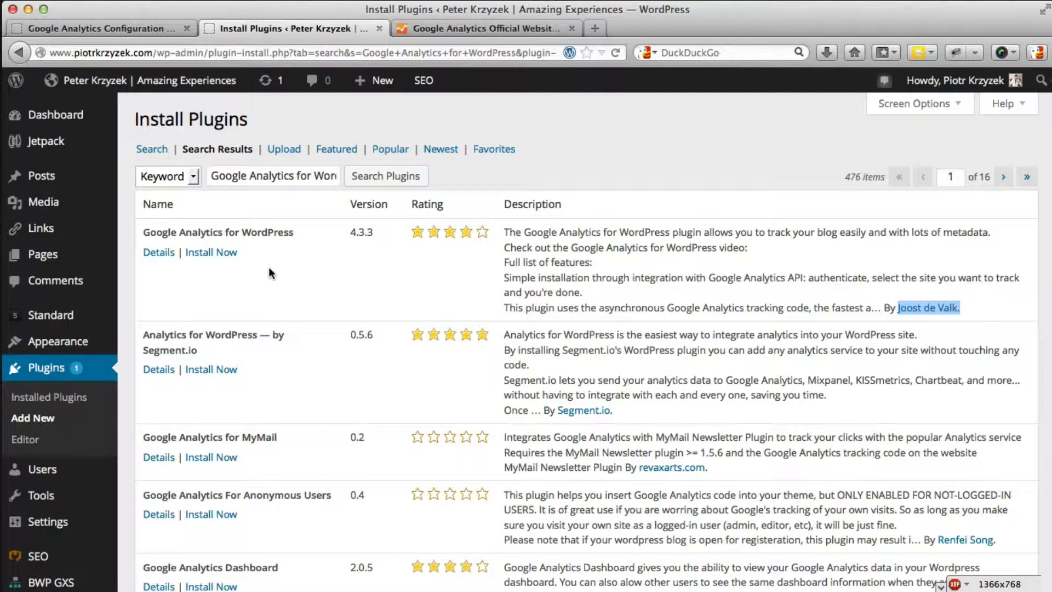
Return to the Google Analytics plugin's configuration page and review the Analytics profiles available for tracking
click(100, 32)
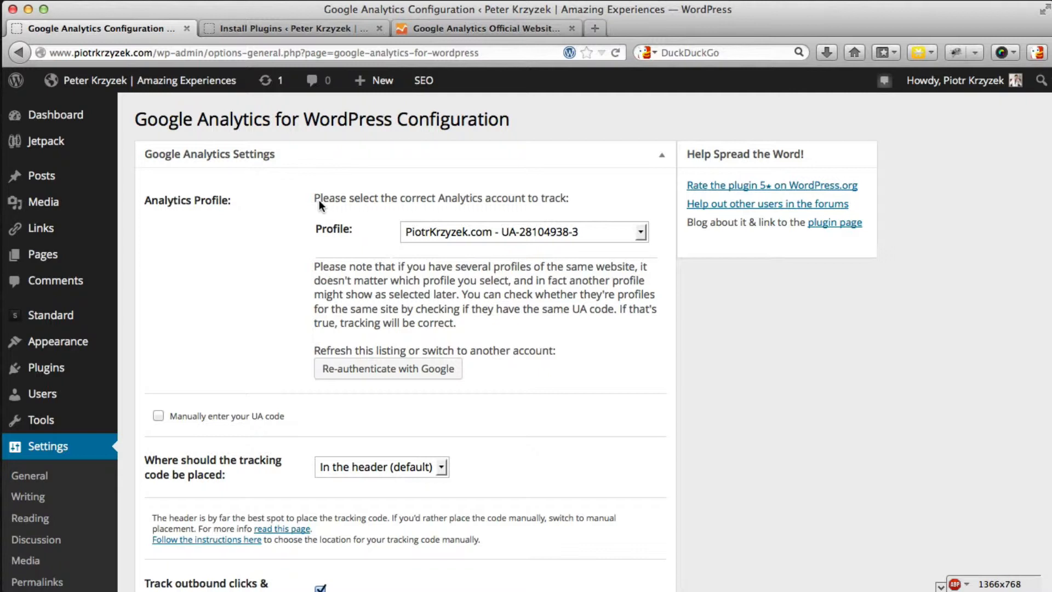
drag(319, 199, 455, 200)
click(459, 200)
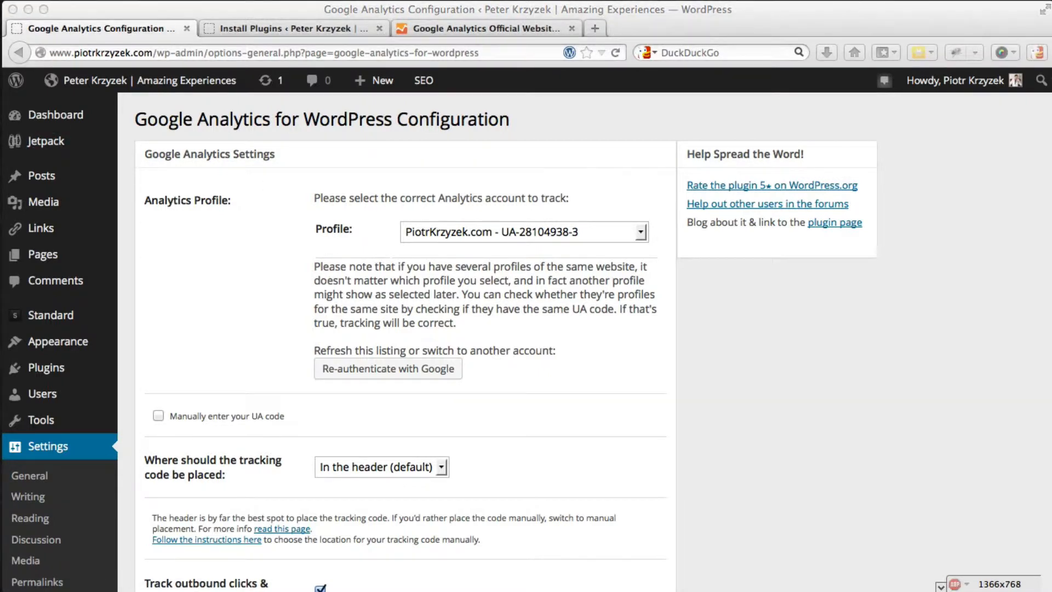
click(411, 285)
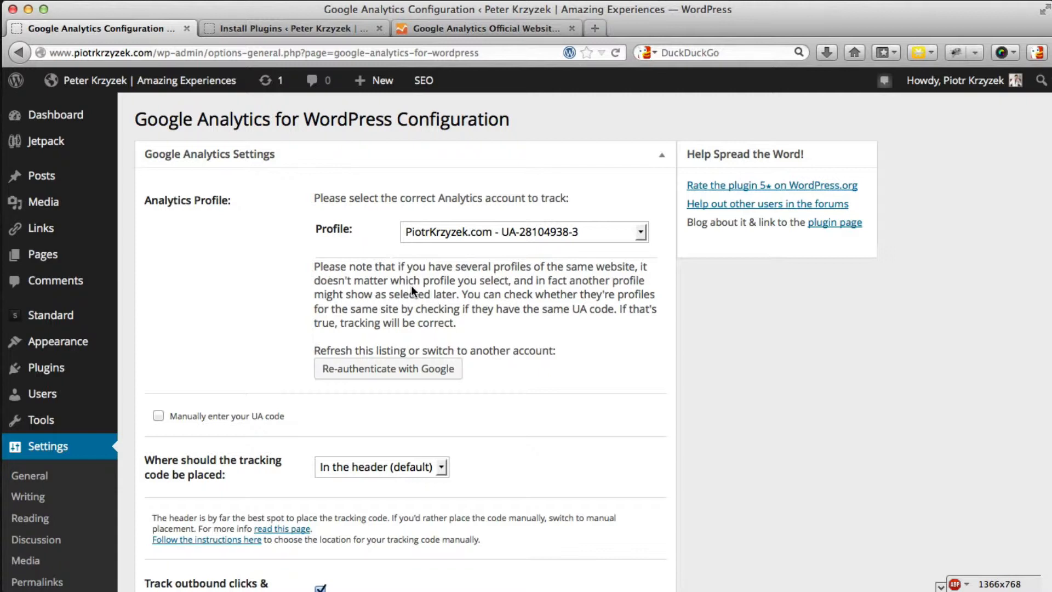
click(496, 232)
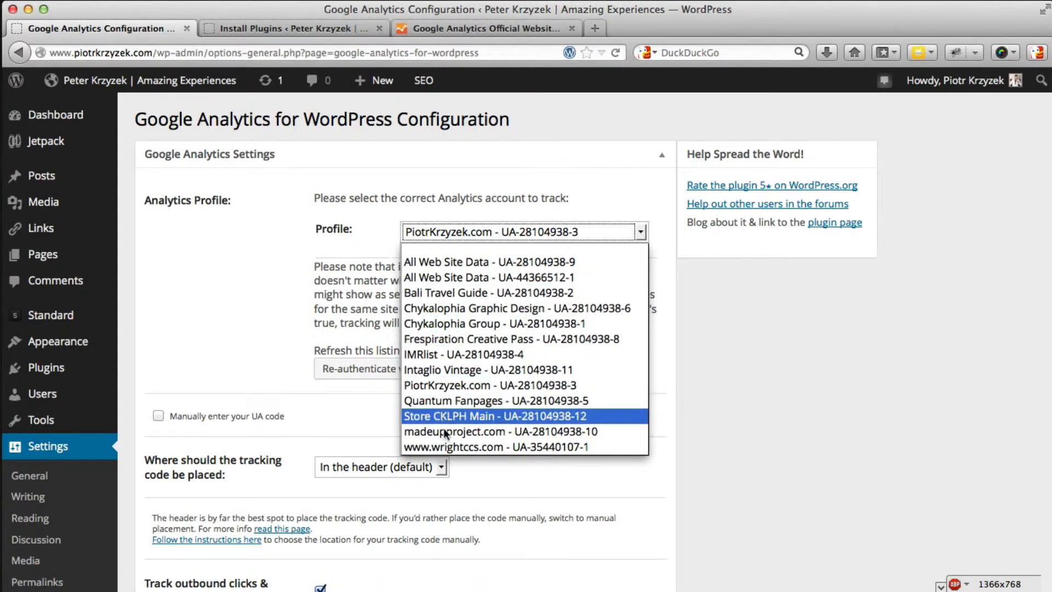
click(341, 300)
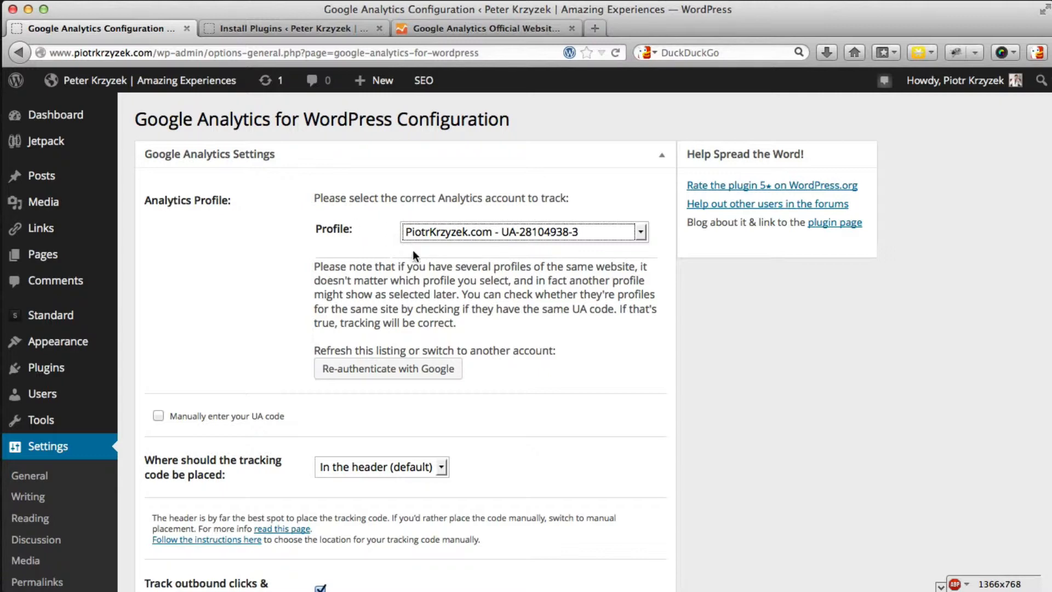
Switch to the Google Analytics website and sign in with the prefilled account credentials
click(496, 28)
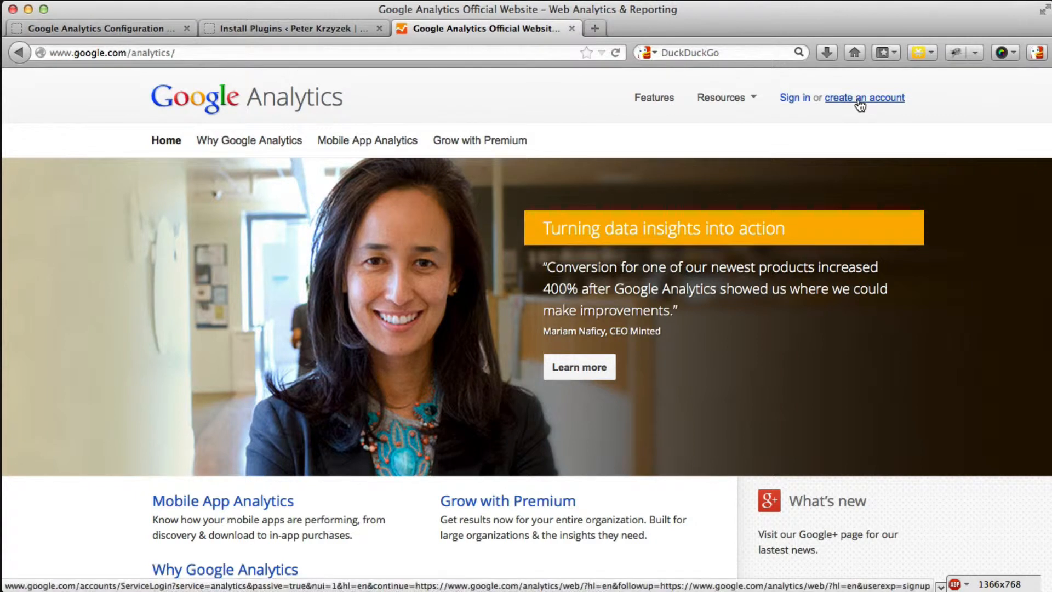
click(205, 53)
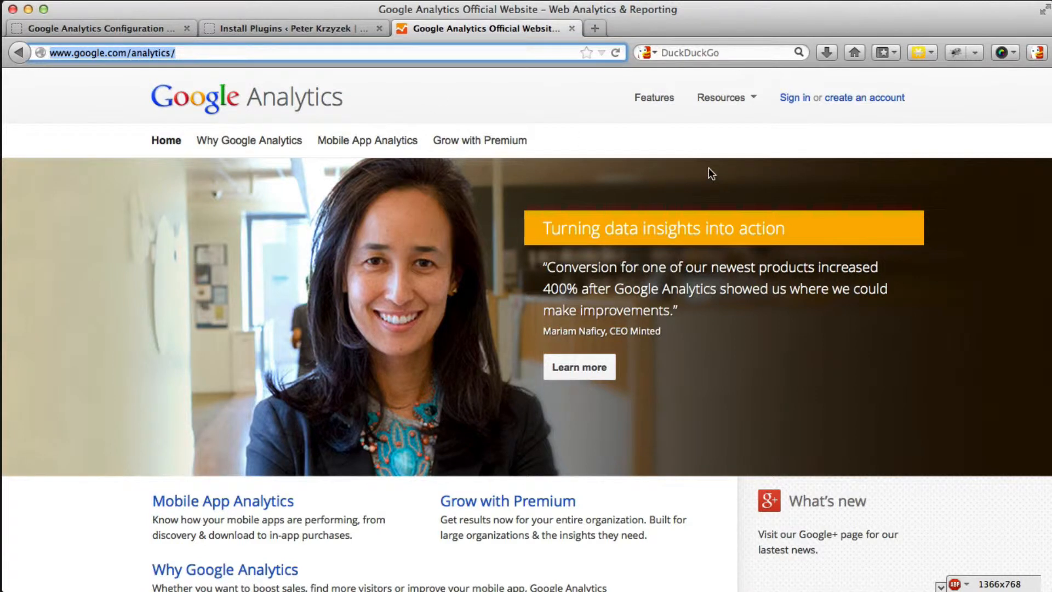
click(727, 145)
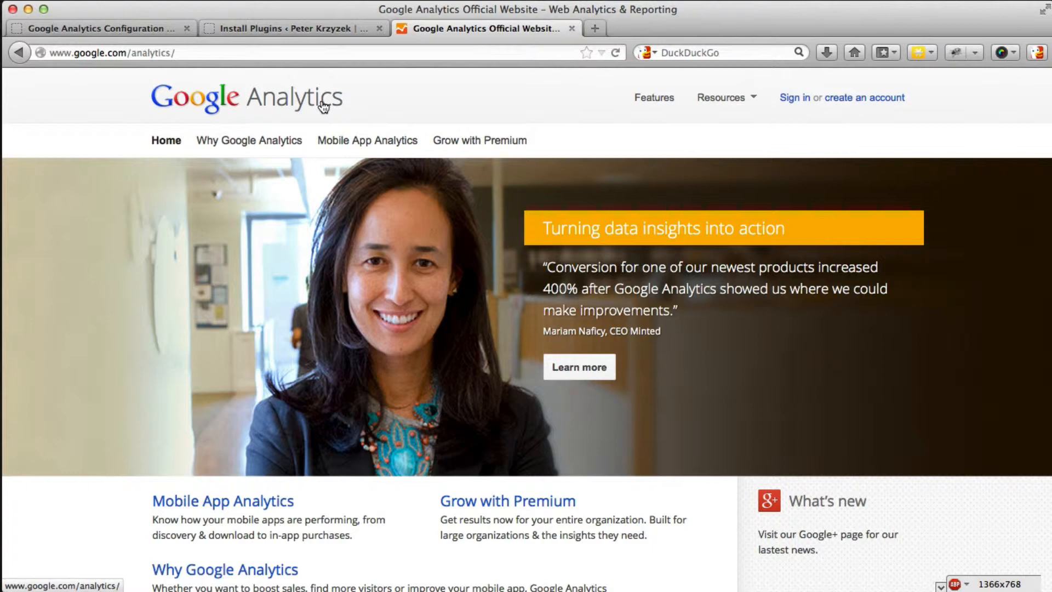
click(788, 99)
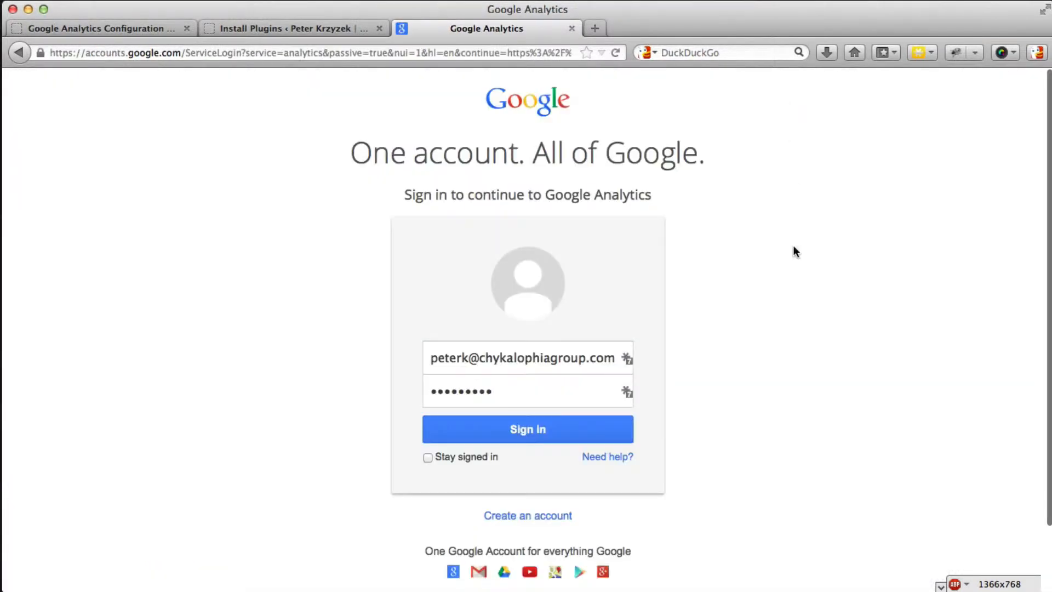
click(523, 428)
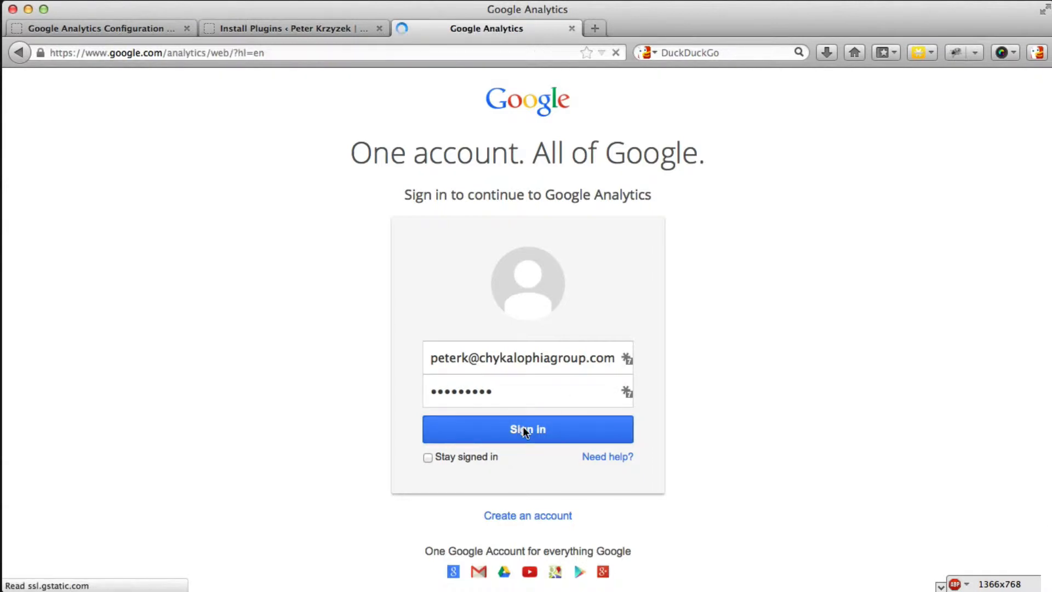
Examine the list of Analytics accounts and website properties, including the personal site's UA code and visit statistics
scroll(493, 479, down, 5)
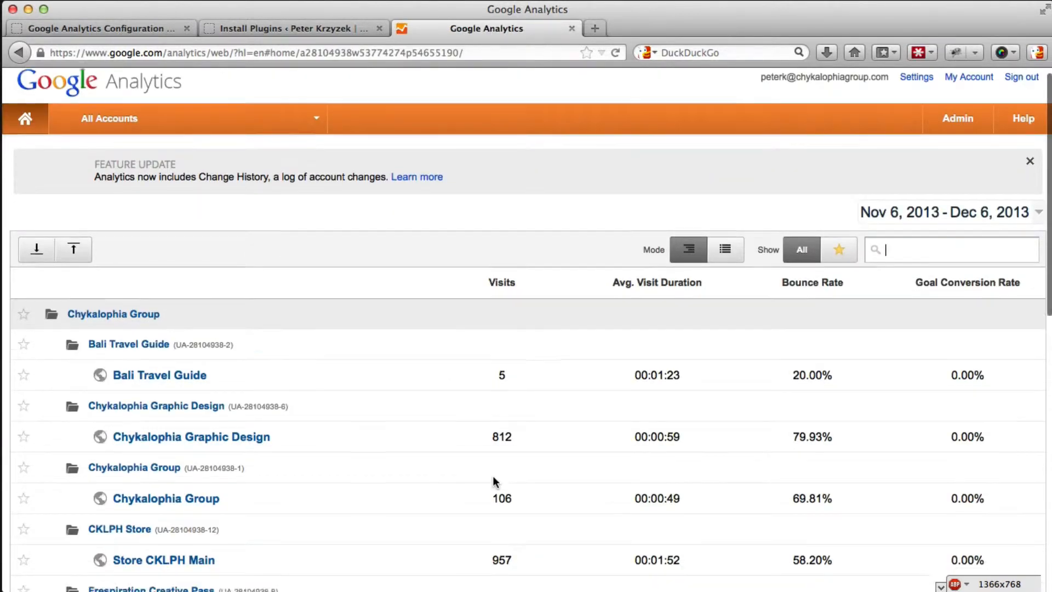
scroll(492, 480, down, 10)
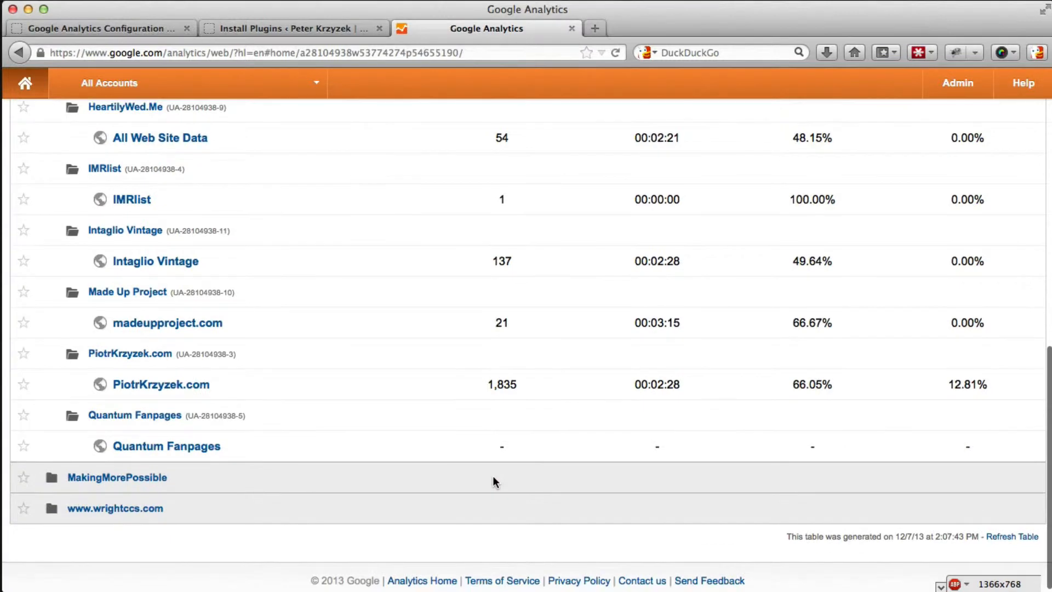
scroll(410, 463, up, 6)
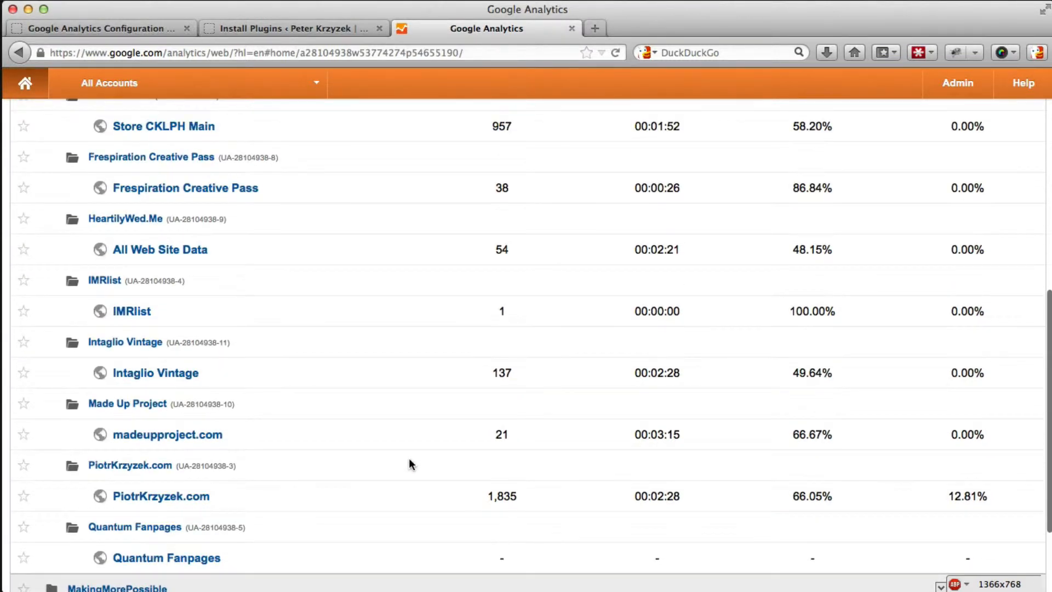
scroll(409, 464, up, 2)
scroll(409, 463, up, 2)
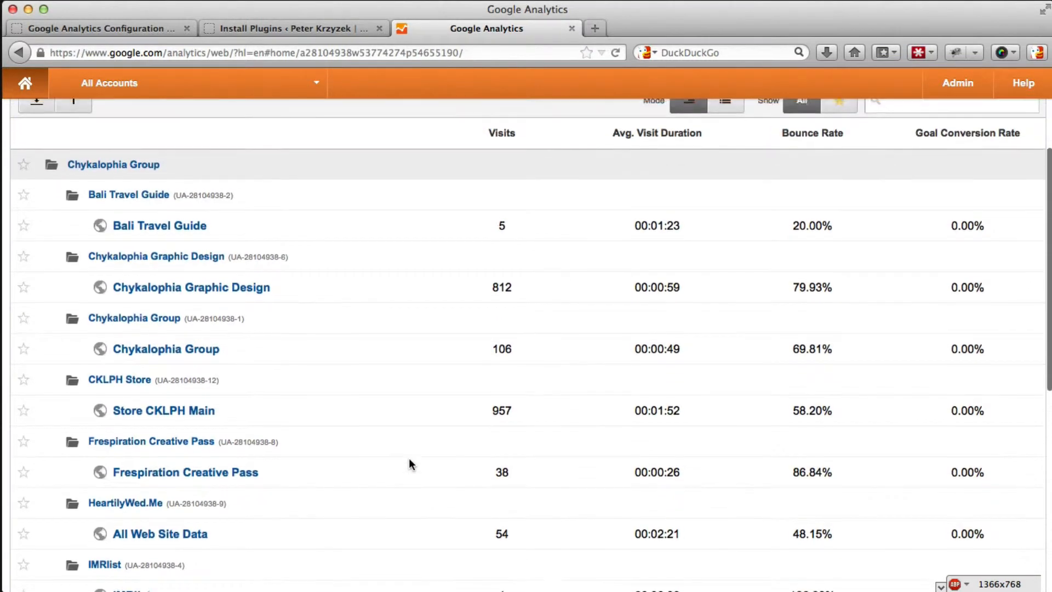
scroll(410, 463, down, 4)
scroll(409, 463, down, 3)
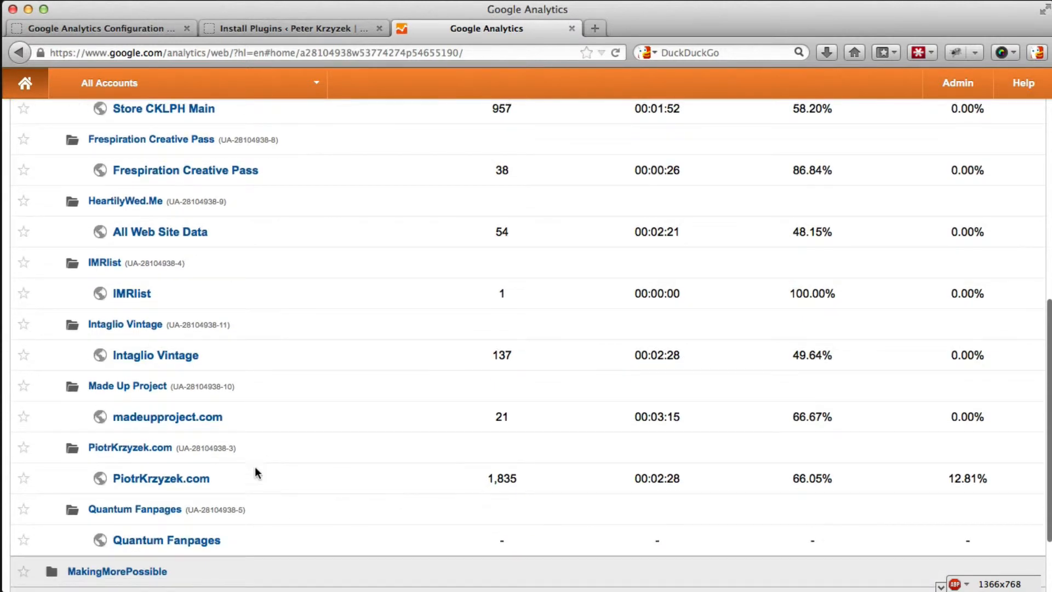
double_click(138, 478)
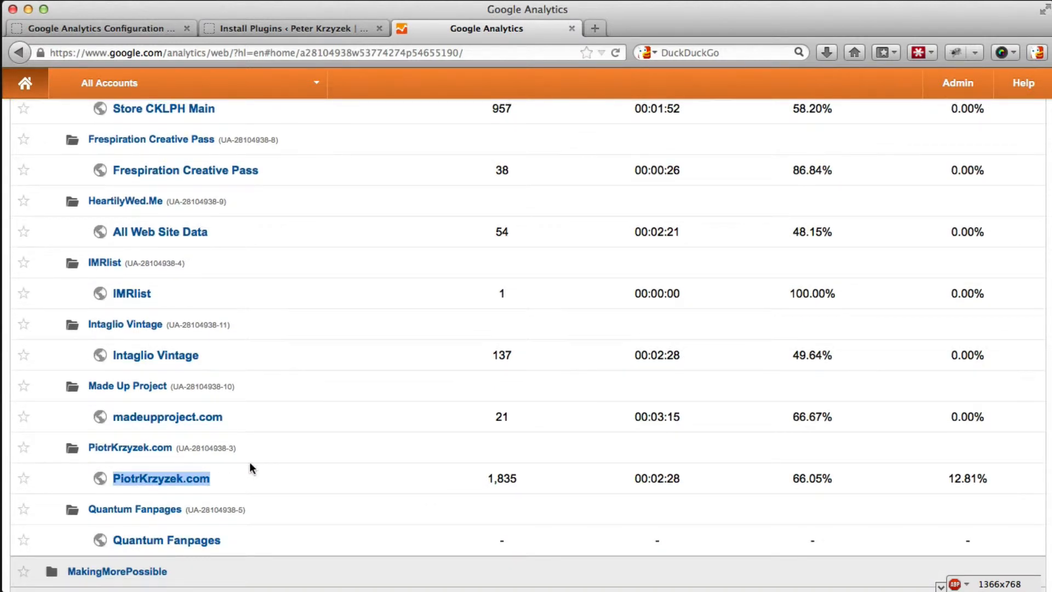
click(278, 478)
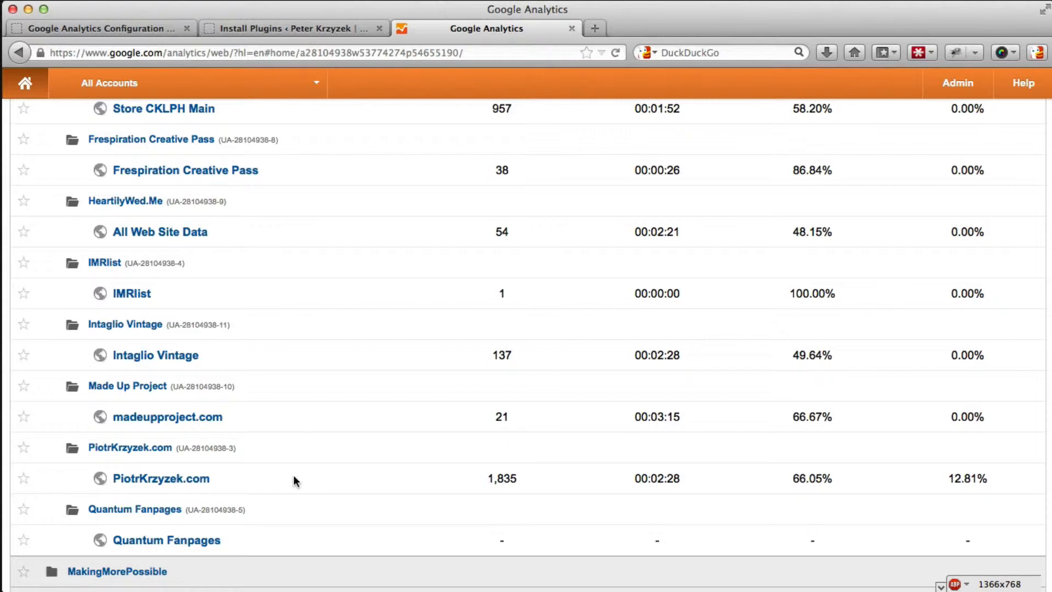
scroll(295, 481, up, 10)
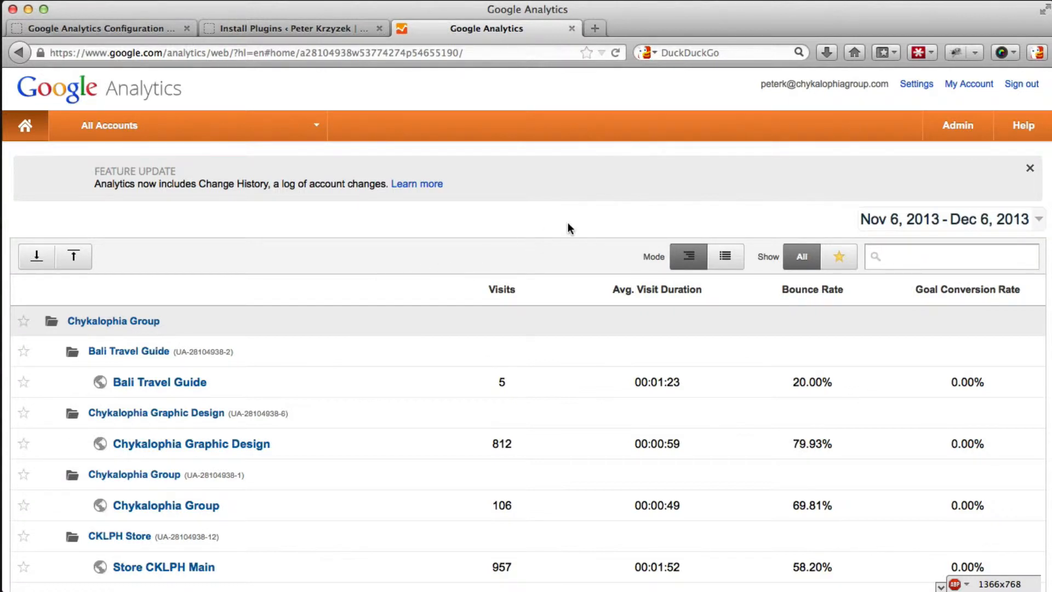
Start a new account from the Google Analytics administration page and review its tracking methods and setup fields
click(957, 126)
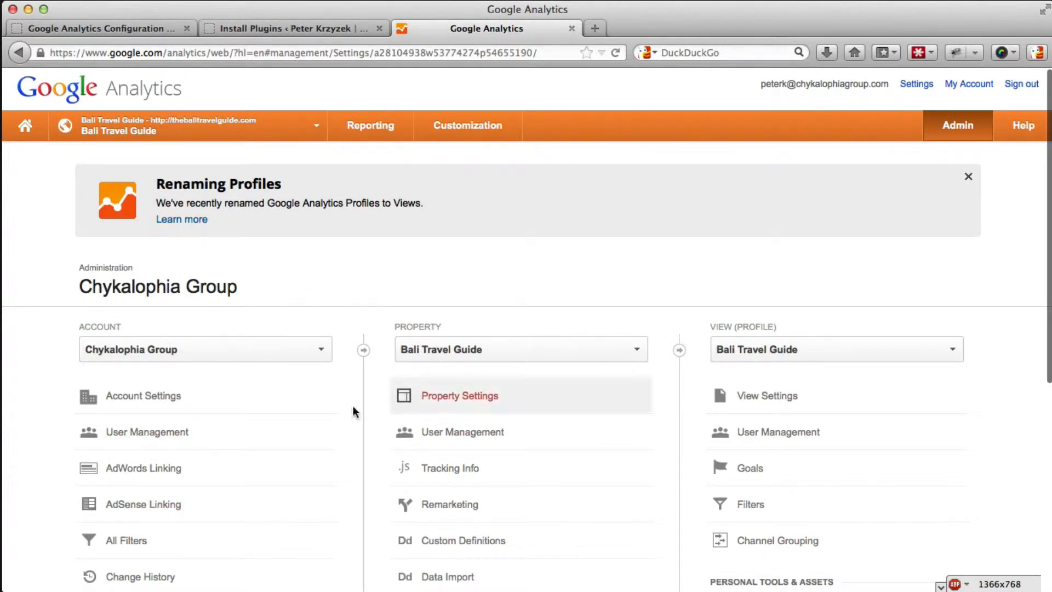
scroll(342, 272, down, 4)
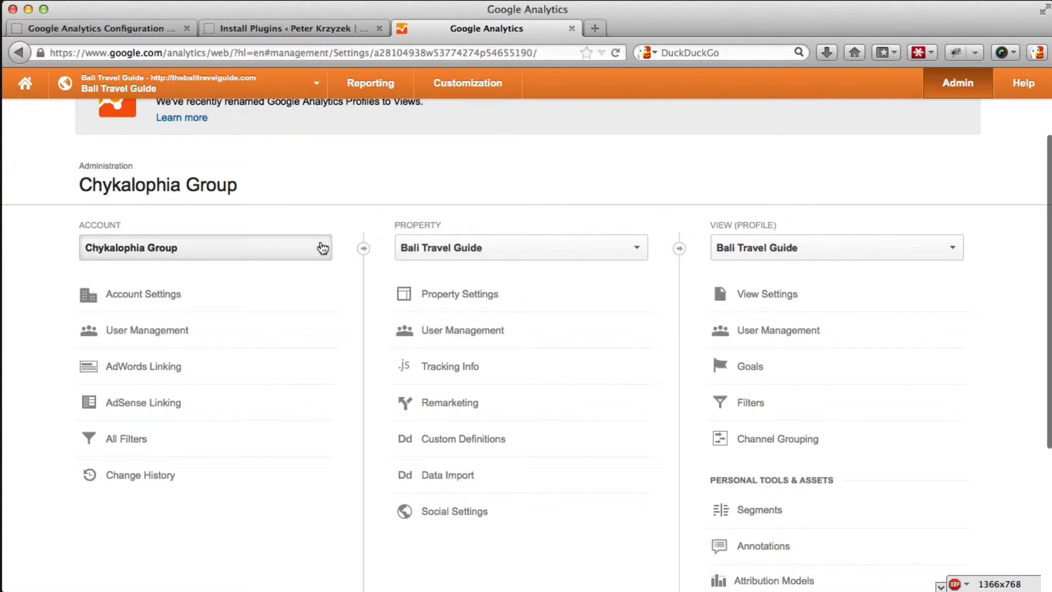
click(324, 250)
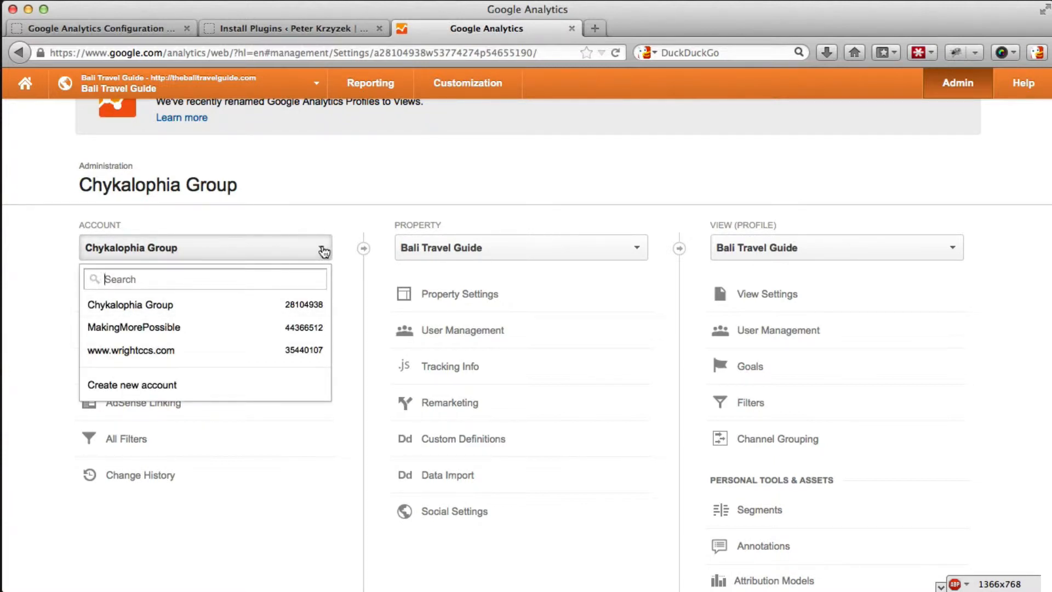
click(324, 250)
click(323, 249)
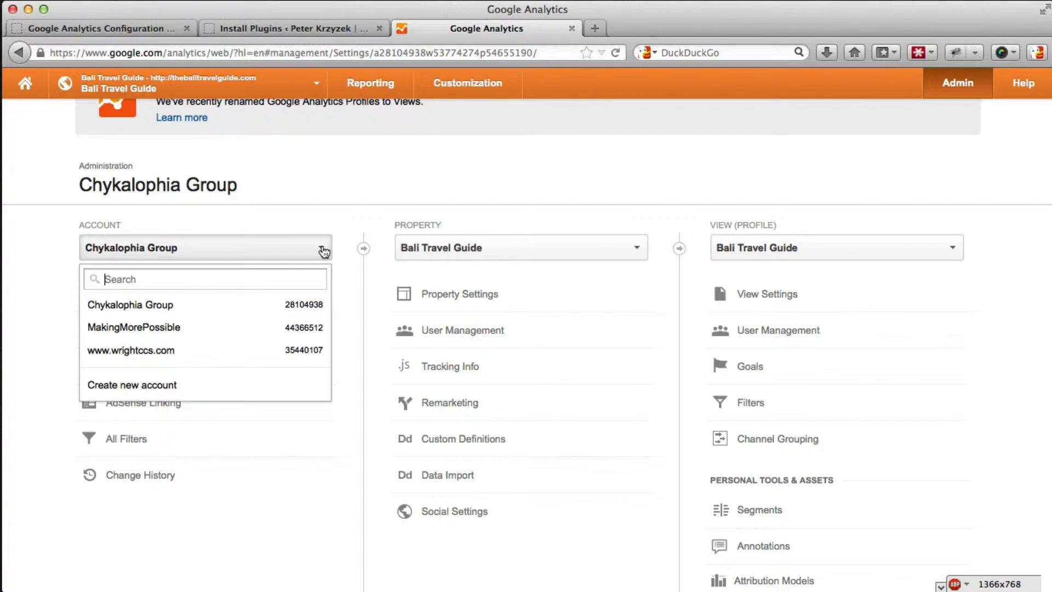
click(126, 389)
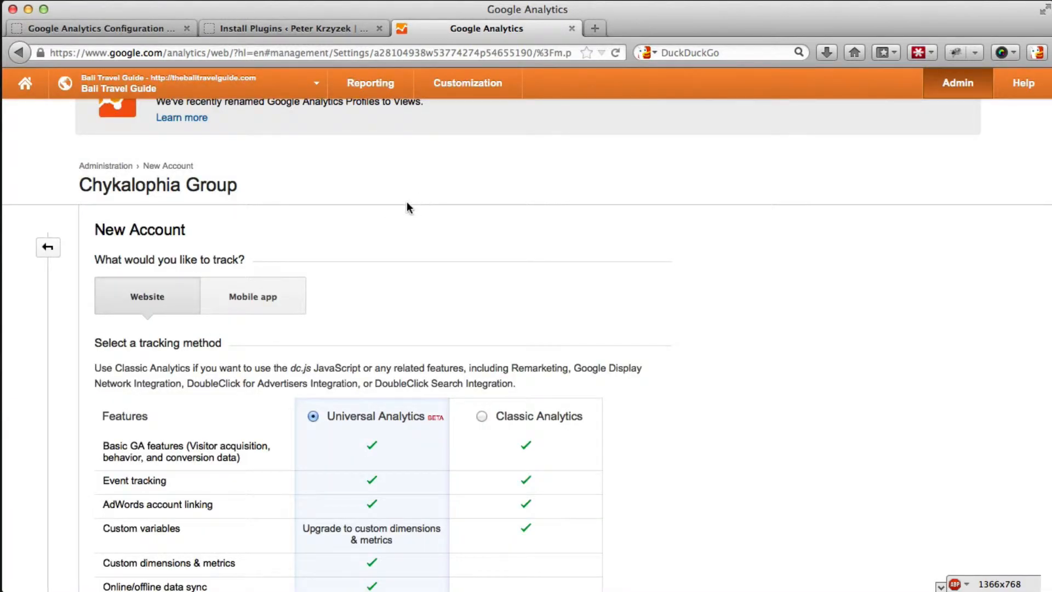
scroll(406, 206, down, 2)
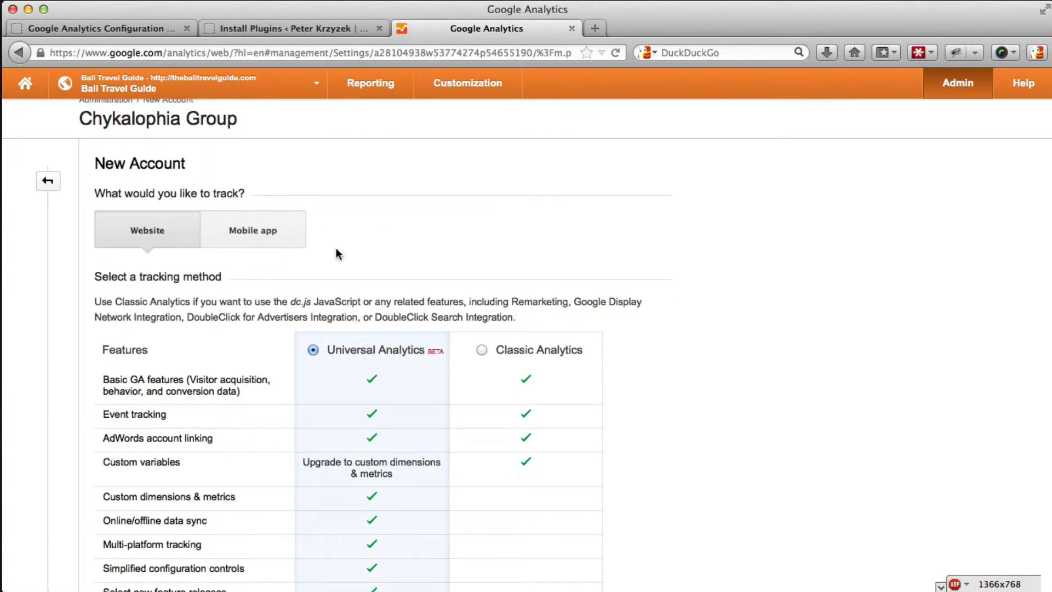
scroll(323, 263, down, 2)
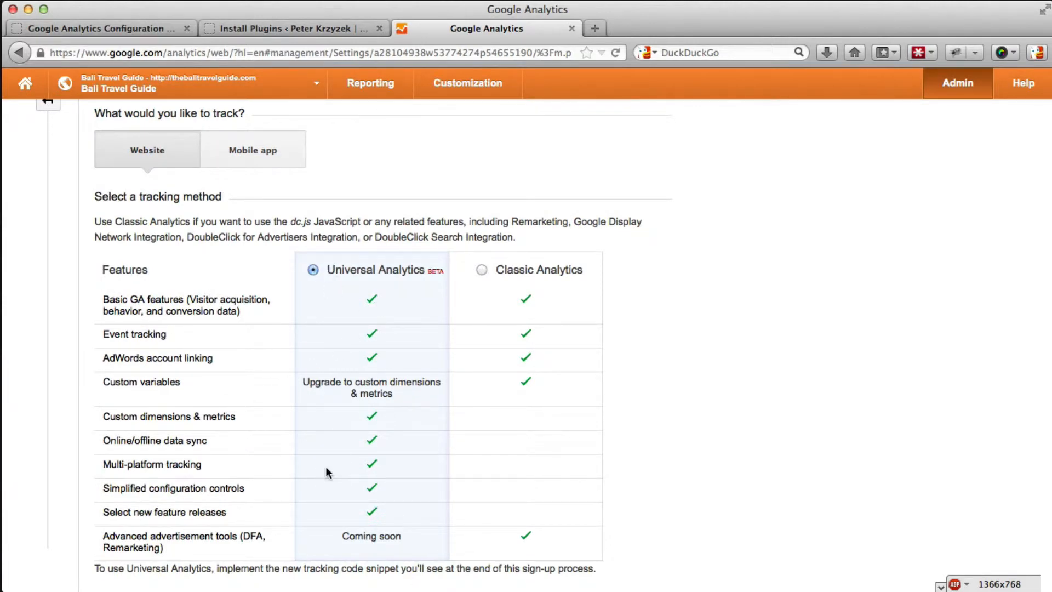
scroll(327, 472, down, 8)
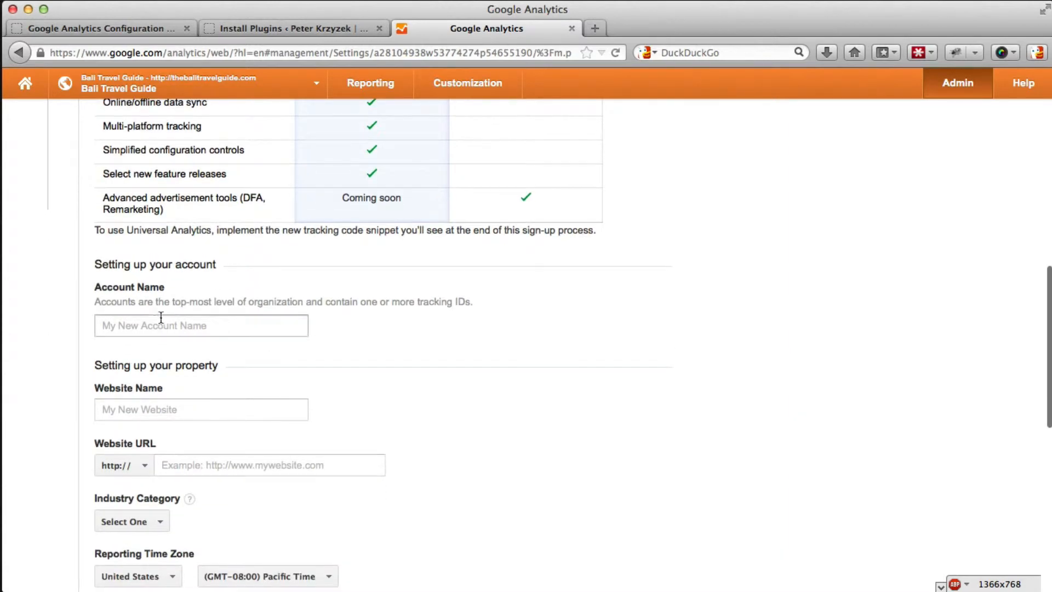
Examine the new account form's name, URL, category, time zone and data sharing fields down to the tracking ID request
click(156, 321)
click(209, 410)
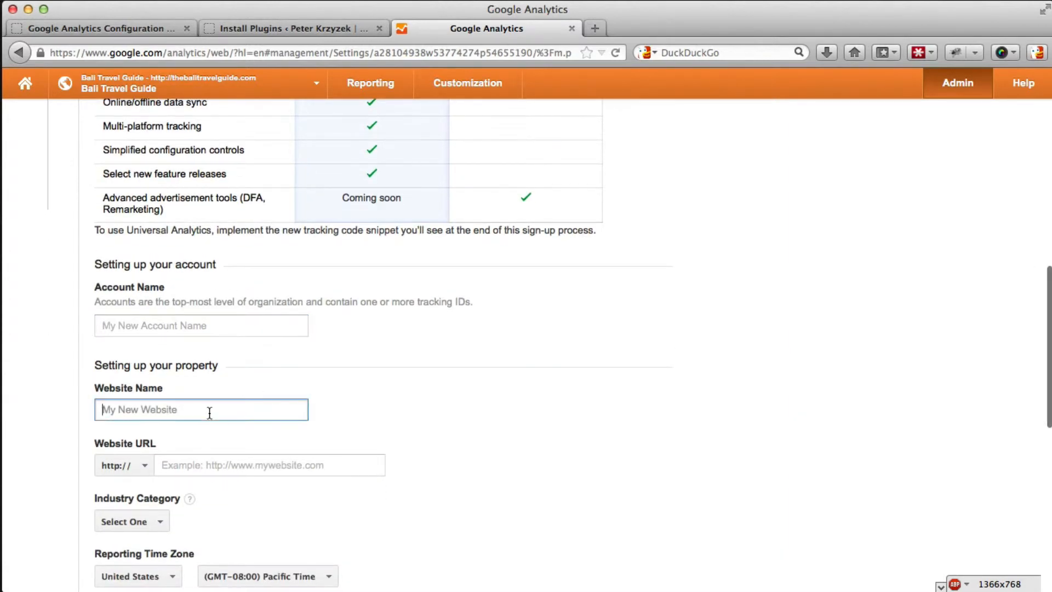
click(260, 464)
scroll(304, 467, down, 4)
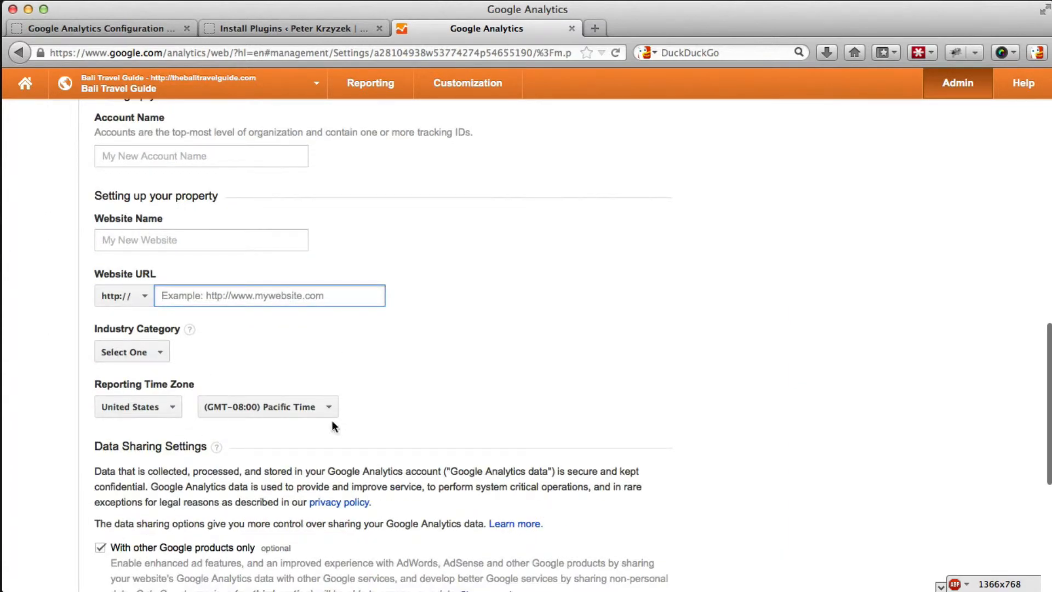
scroll(317, 436, down, 5)
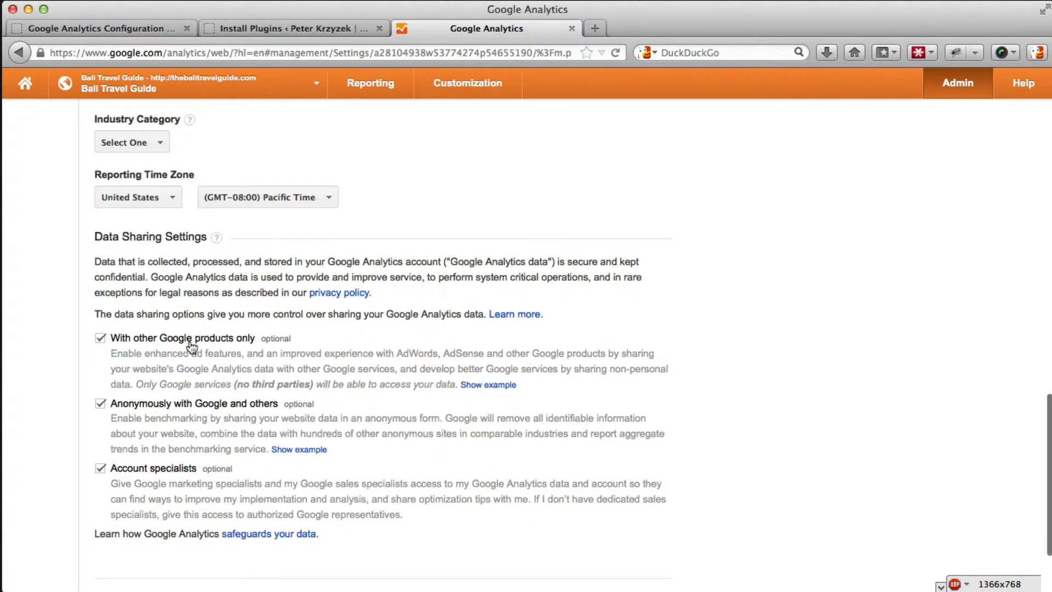
scroll(146, 452, down, 3)
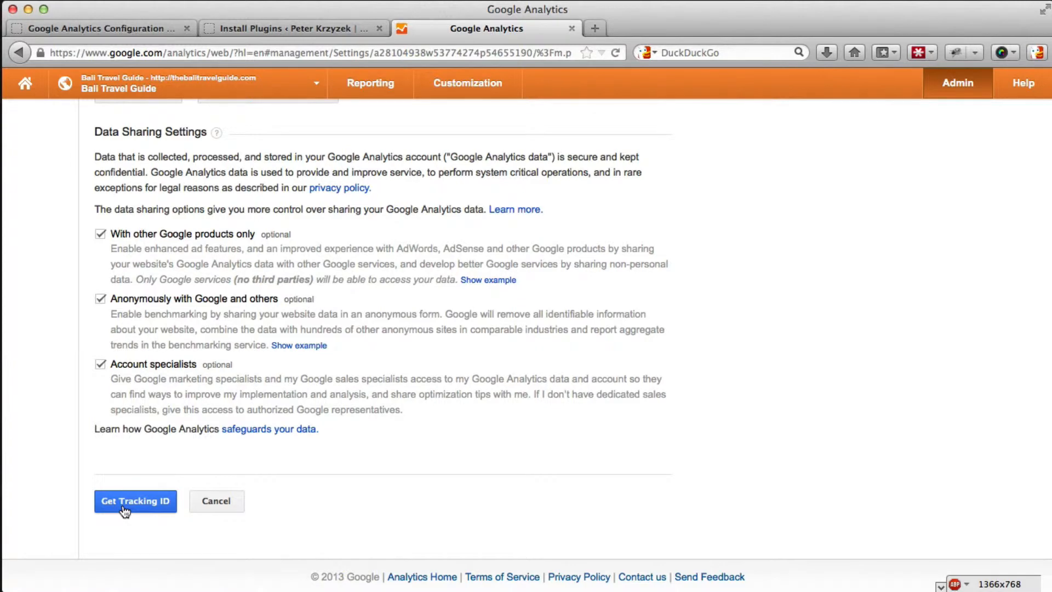
scroll(129, 501, up, 10)
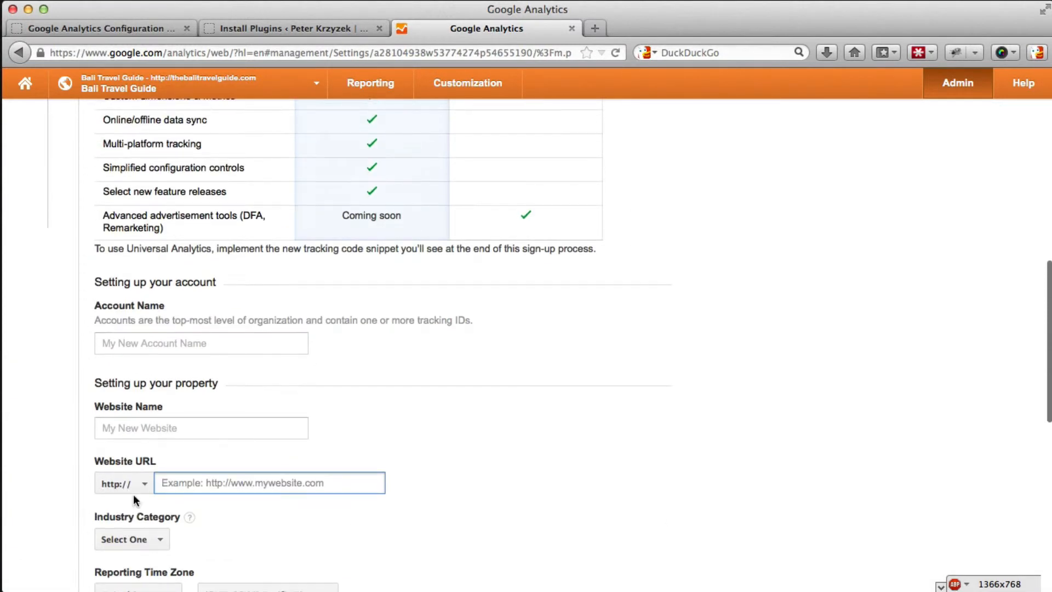
Name the new Analytics account "Super quick test one"
click(185, 336)
text(d)
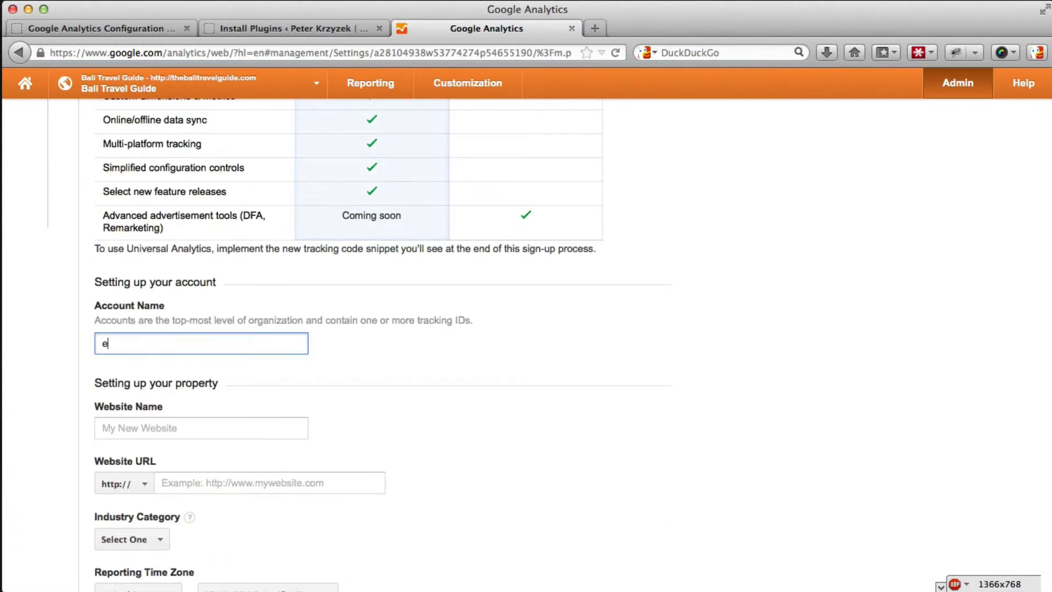
key(BackSpace)
text(Super quick test one)
key(Tab)
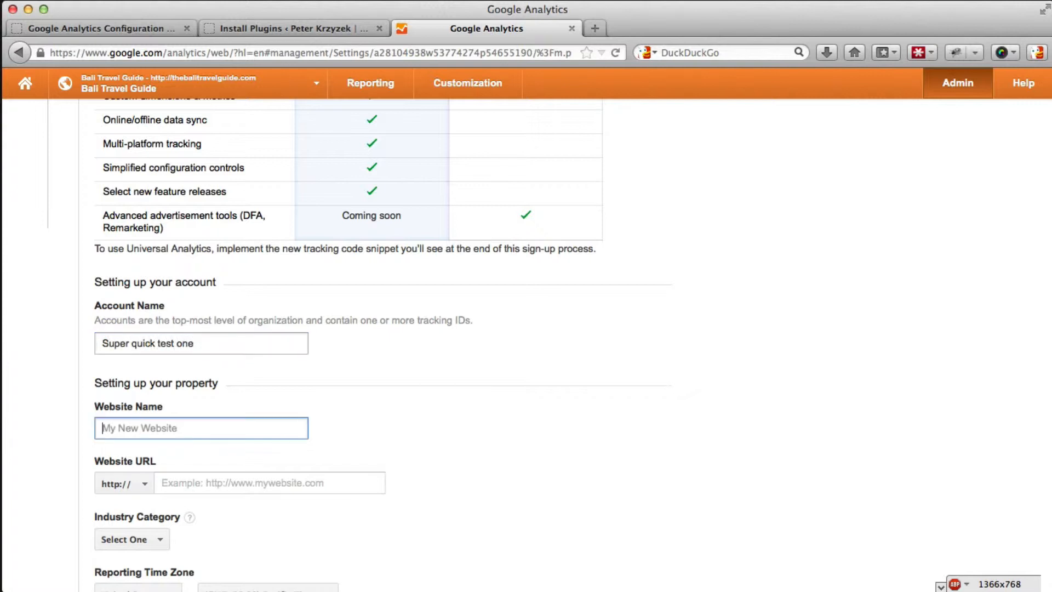
Set the property's website name to "Super quick test" and its URL to example.com
text(Super quick test)
key(Tab)
key(Tab)
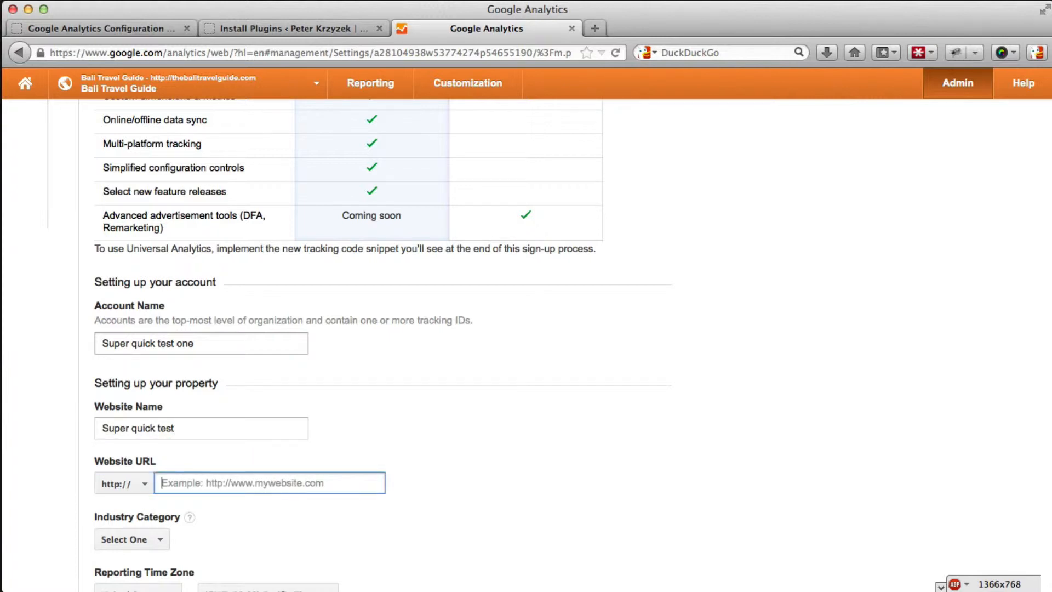
text(example.com)
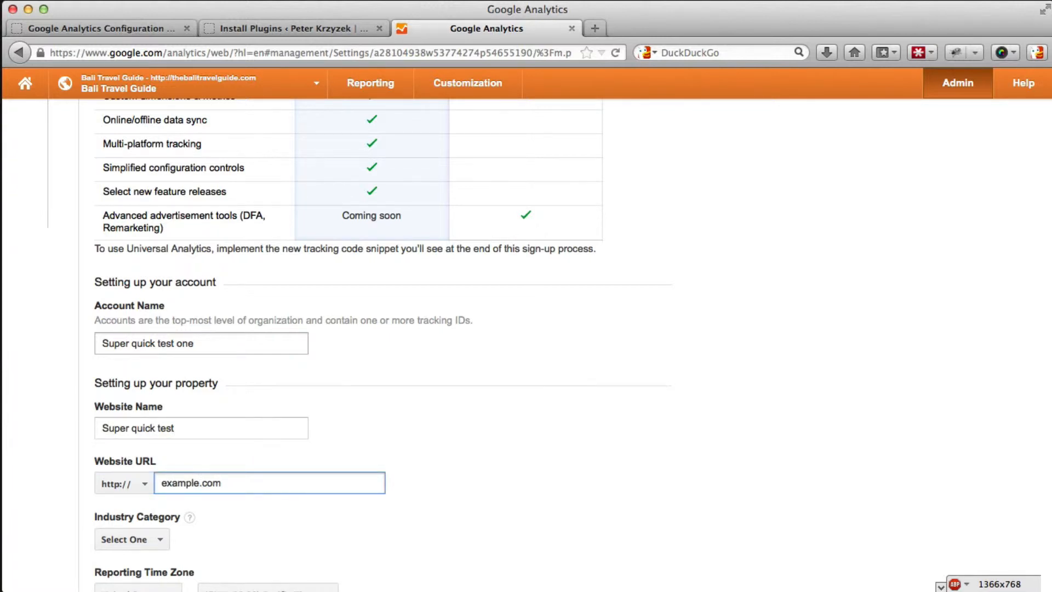
Set the industry category to Arts and Entertainment and the reporting time zone to United States, (GMT-06:00) Central Time
scroll(205, 334, down, 5)
click(135, 329)
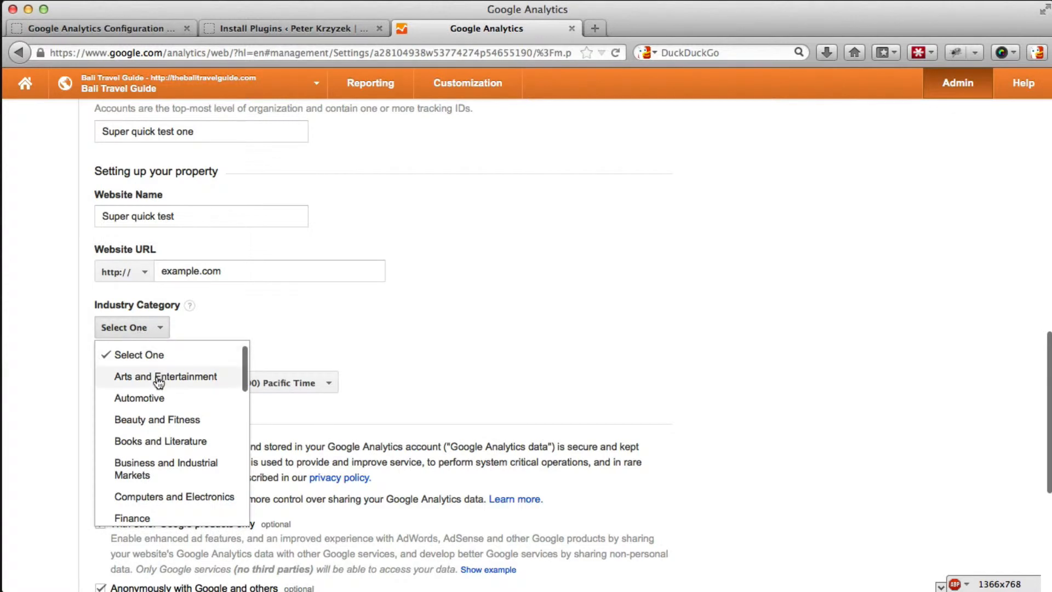
click(213, 377)
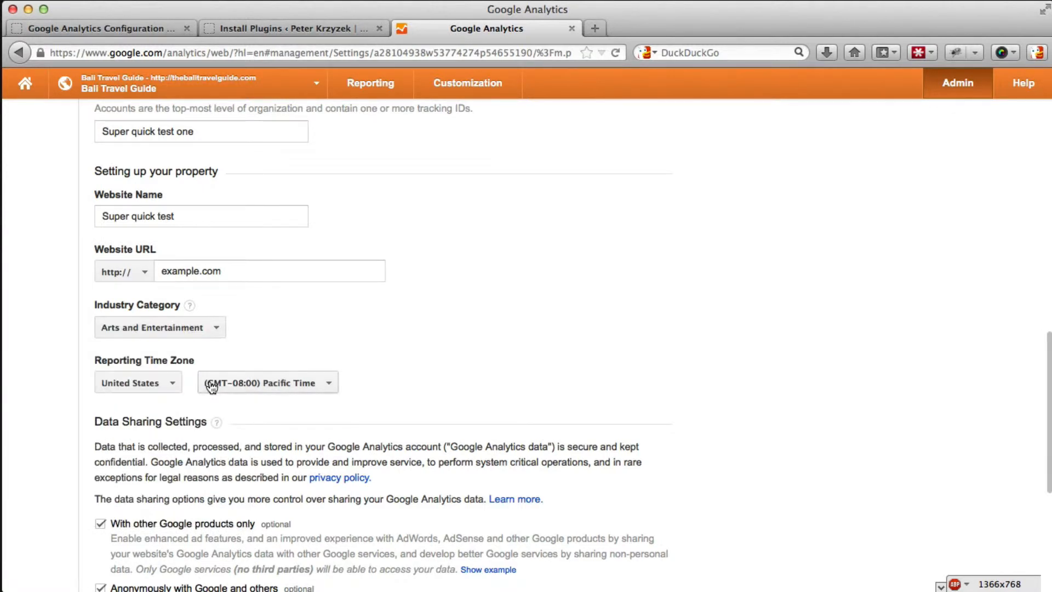
click(159, 384)
click(345, 386)
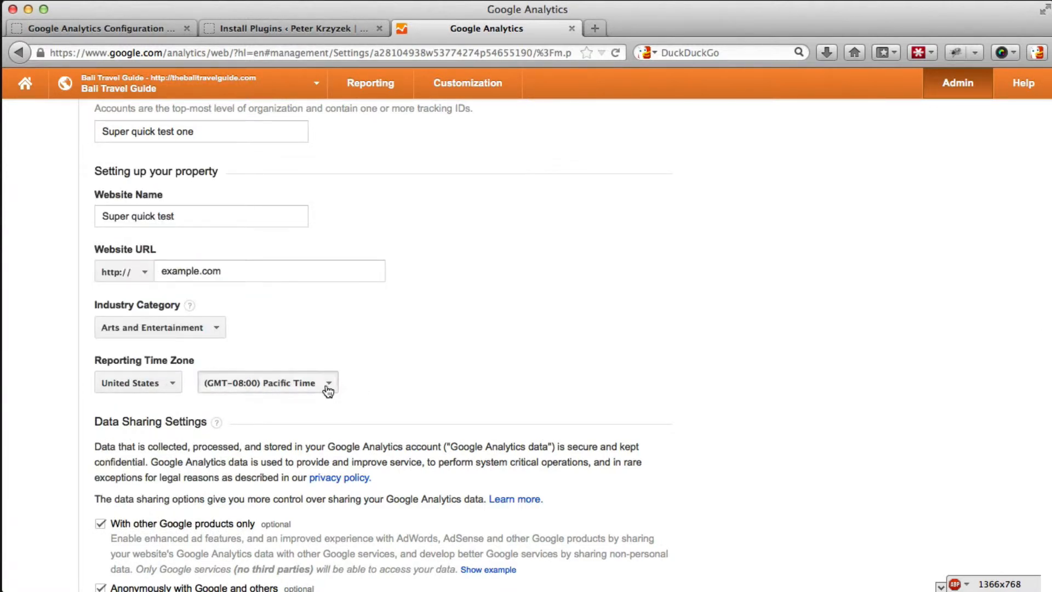
click(326, 386)
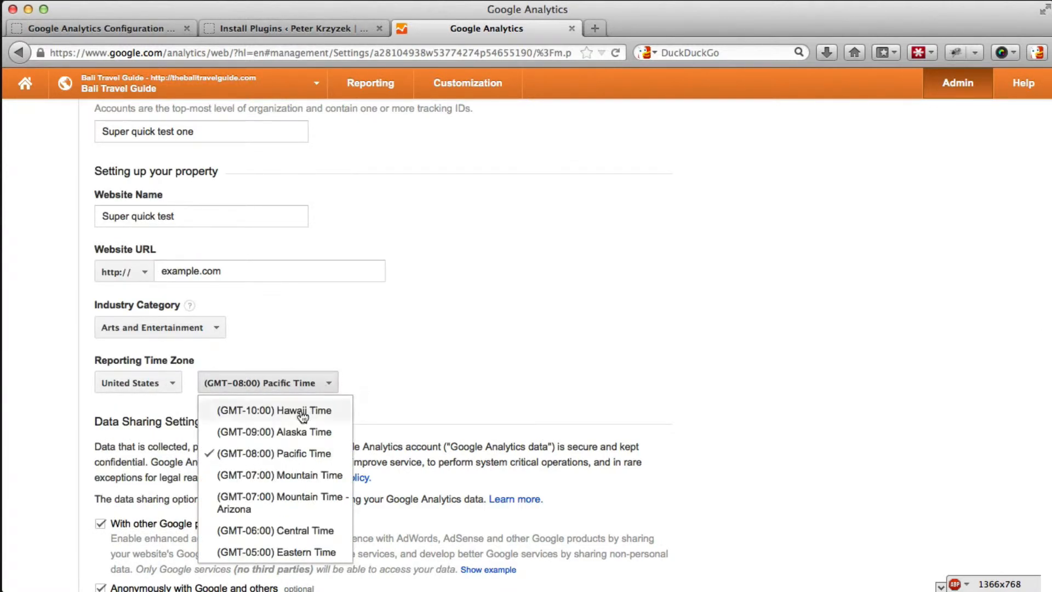
click(273, 530)
Request the tracking ID with all data sharing options kept enabled and accept the United States terms of service
scroll(500, 396, down, 3)
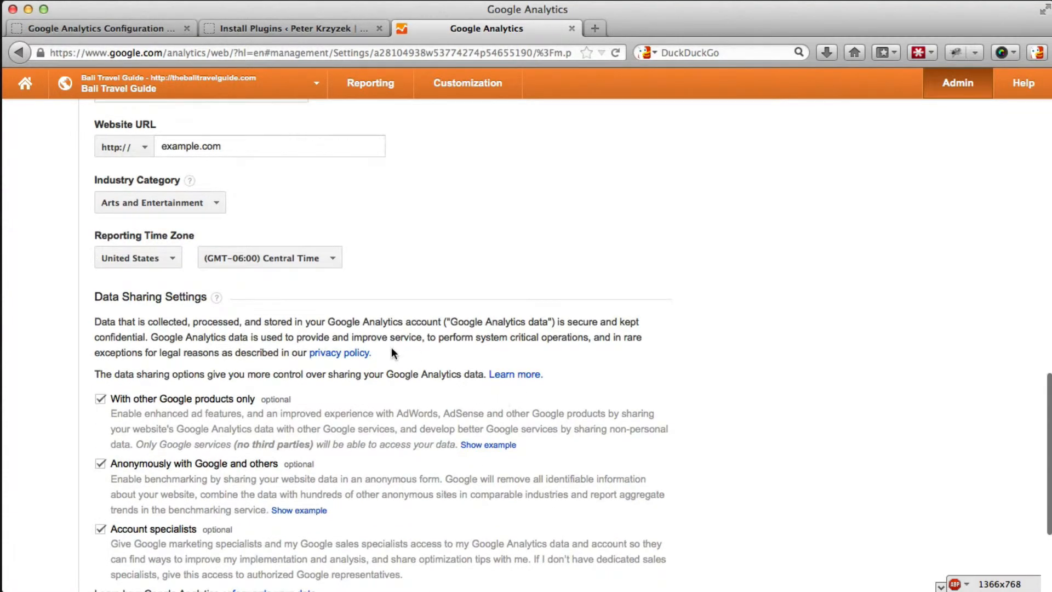
scroll(274, 273, down, 4)
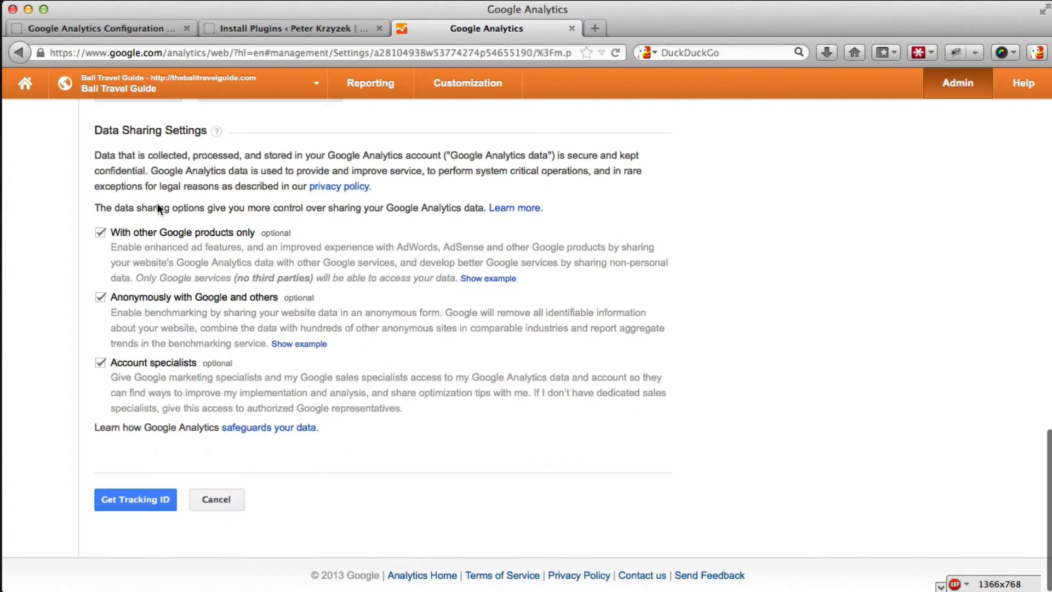
click(133, 489)
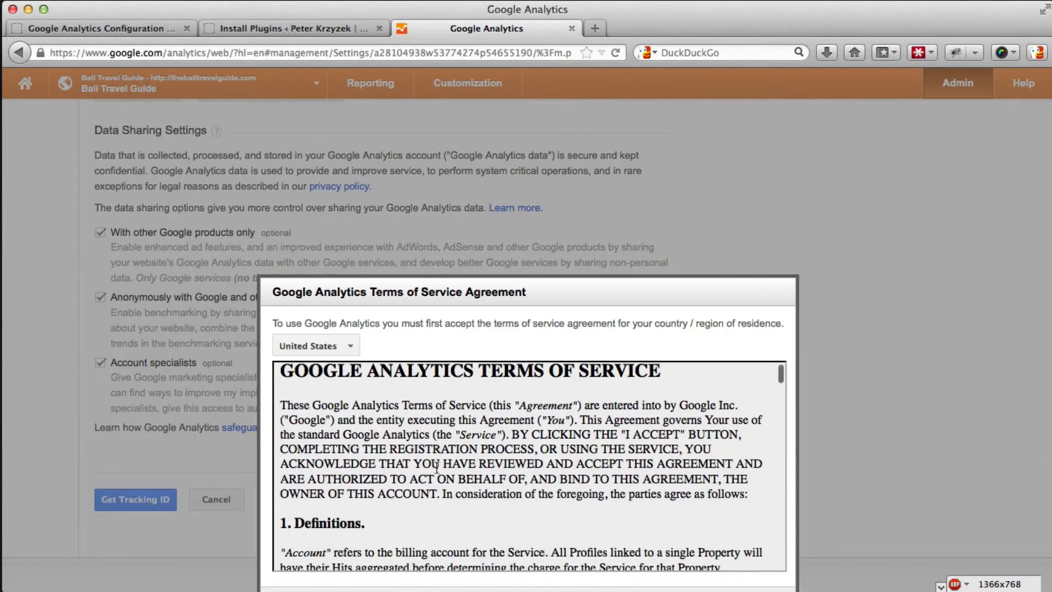
scroll(585, 413, down, 2)
scroll(760, 335, down, 1)
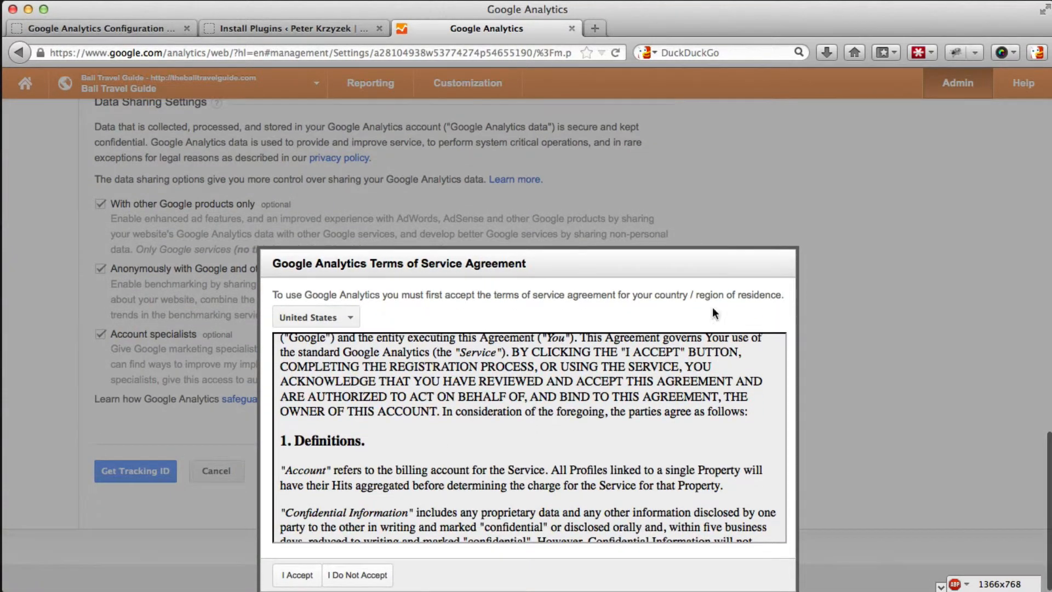
scroll(590, 478, down, 20)
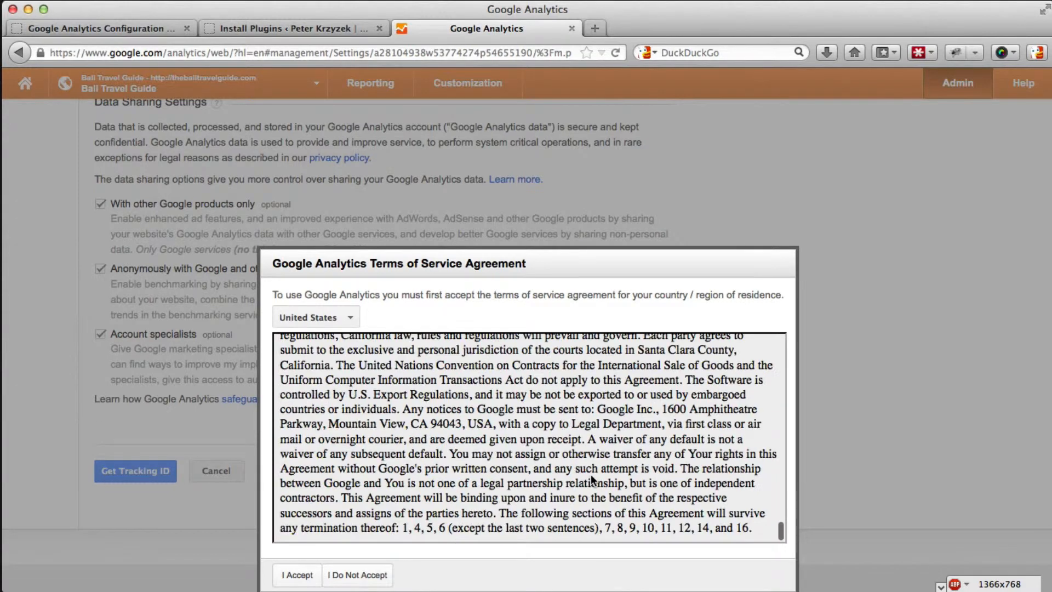
click(298, 575)
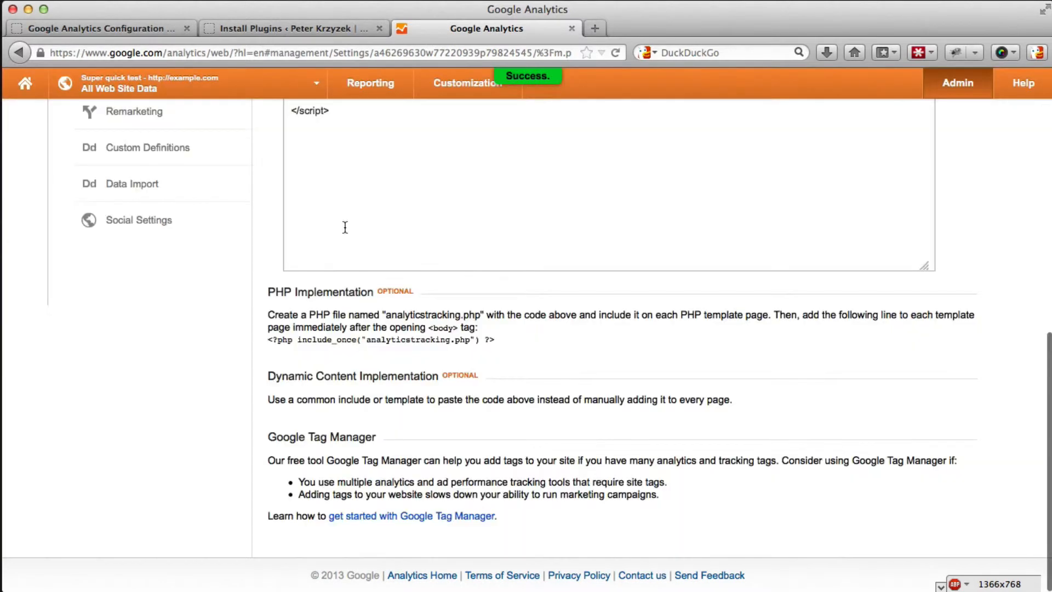
Examine the new property's tracking ID and its website tracking code snippet
scroll(380, 301, up, 10)
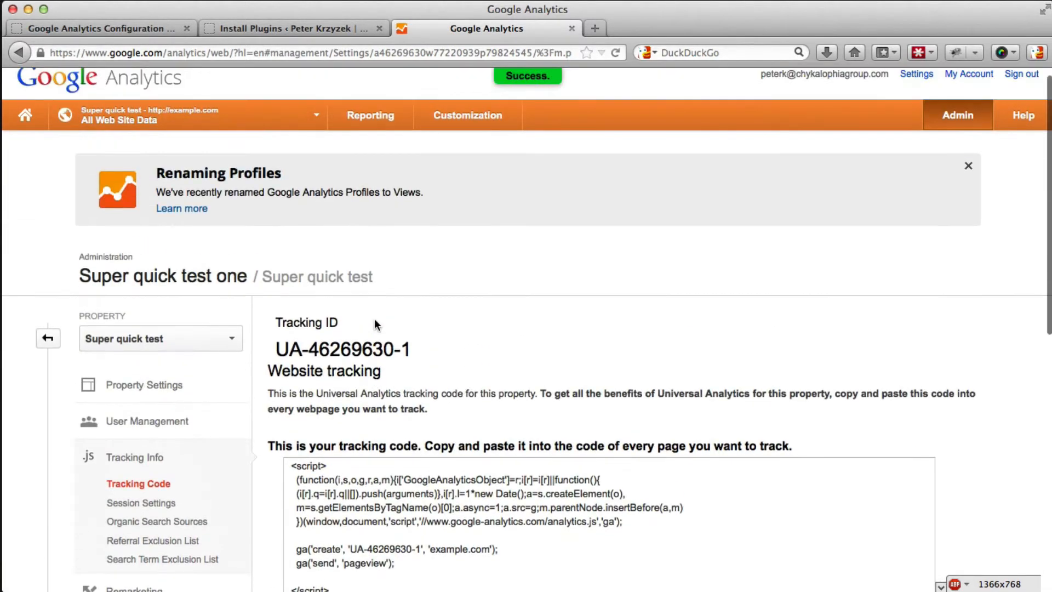
scroll(375, 319, down, 2)
scroll(375, 319, down, 1)
drag(274, 223, 456, 241)
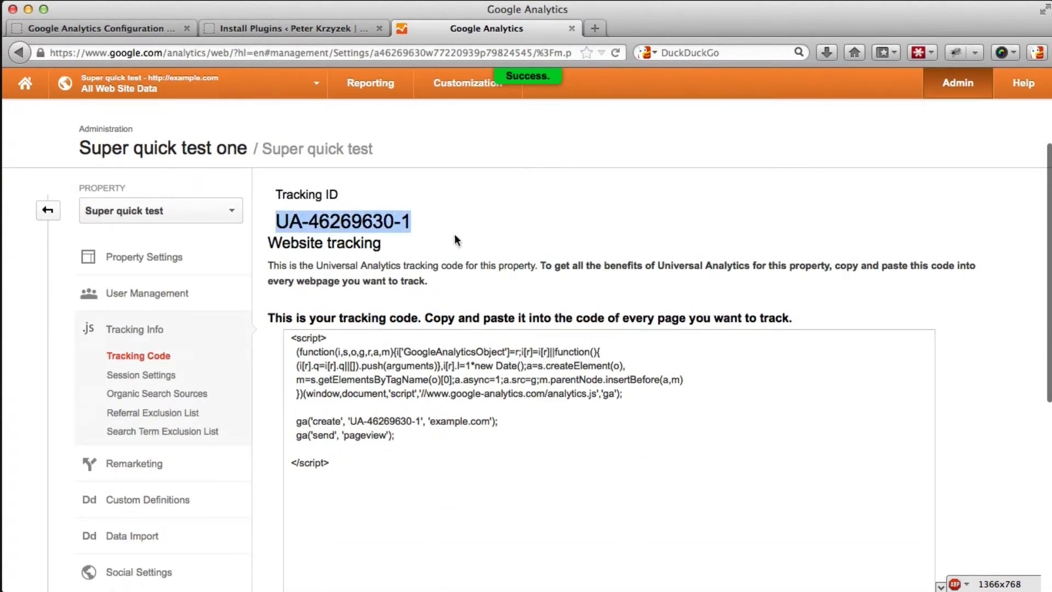
drag(353, 472, 437, 316)
click(497, 300)
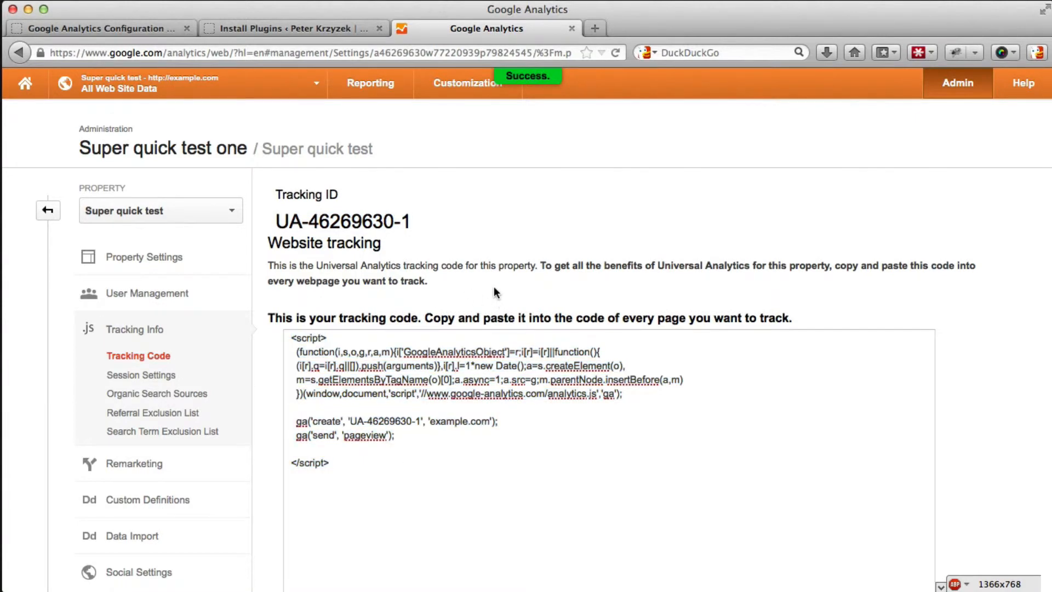
Return to the WordPress plugin's configuration page and re-authenticate with Google, allowing the plugin access to the Analytics data
click(75, 28)
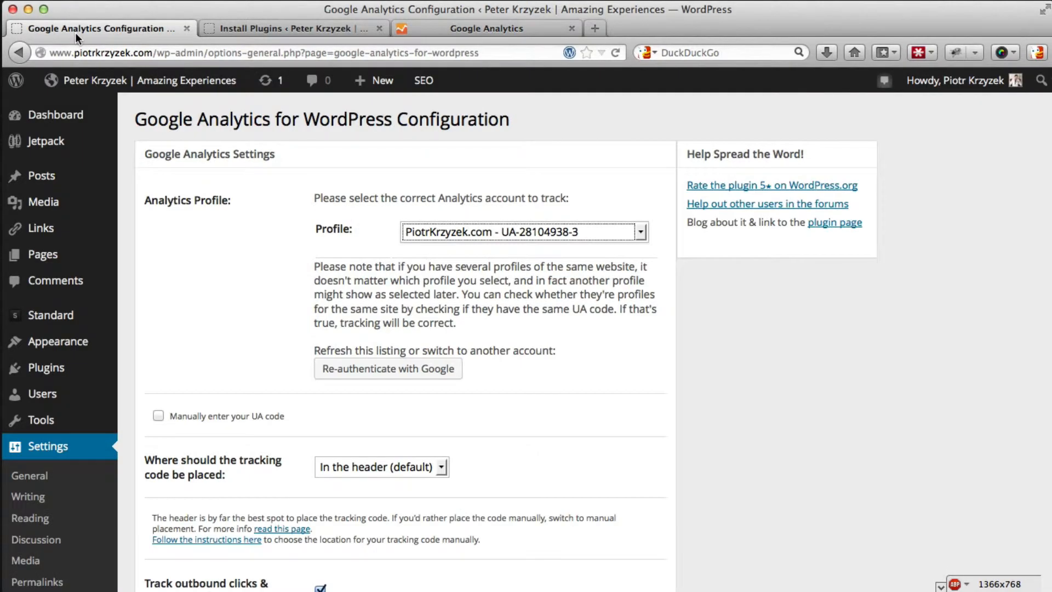
click(336, 372)
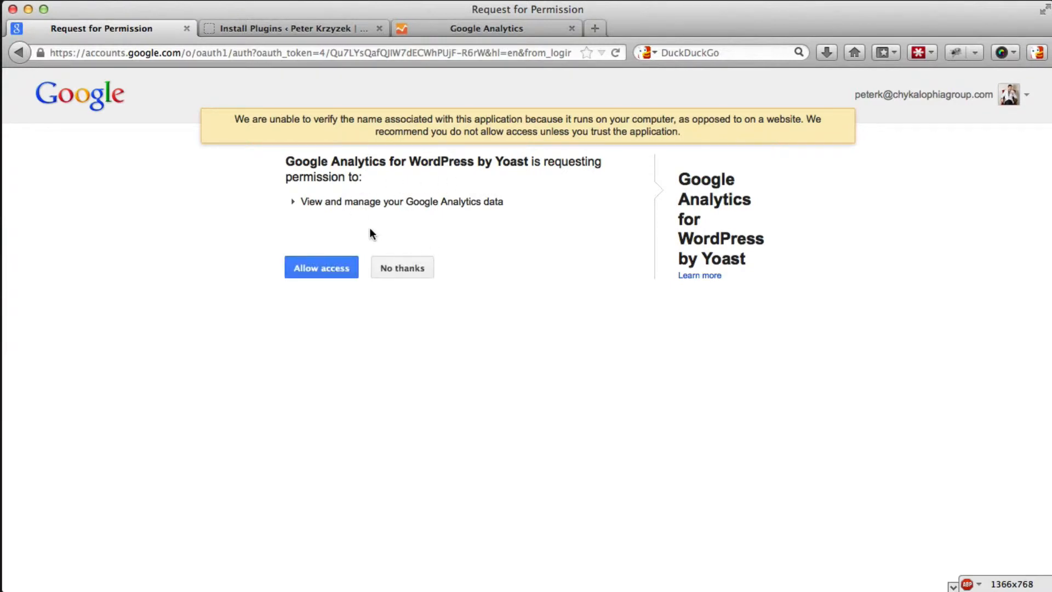
click(321, 269)
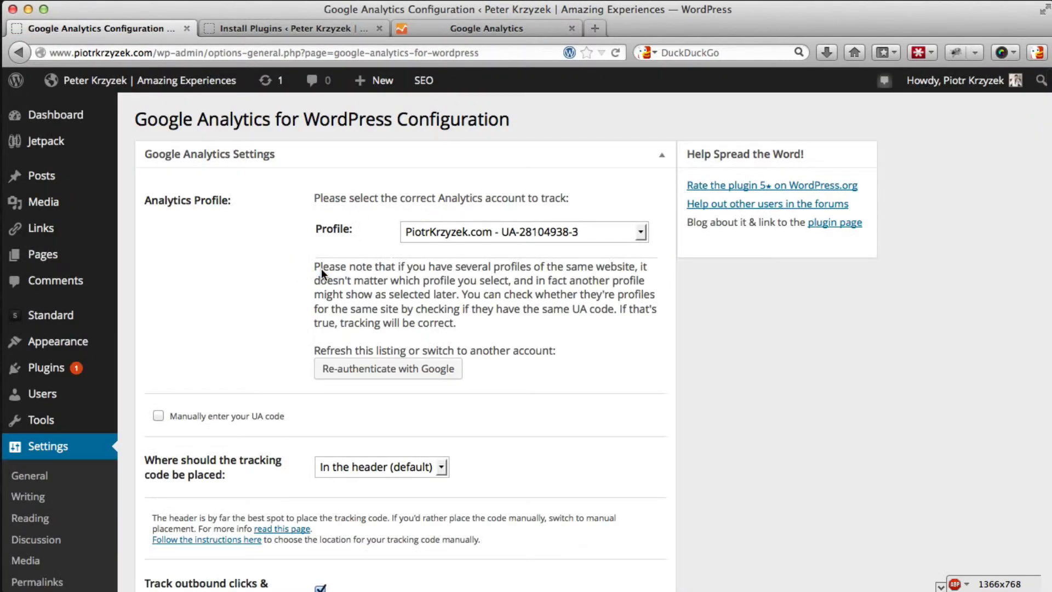
Compare the plugin's profile list with the tracking ID in Google Analytics to identify the new property's profile
click(580, 229)
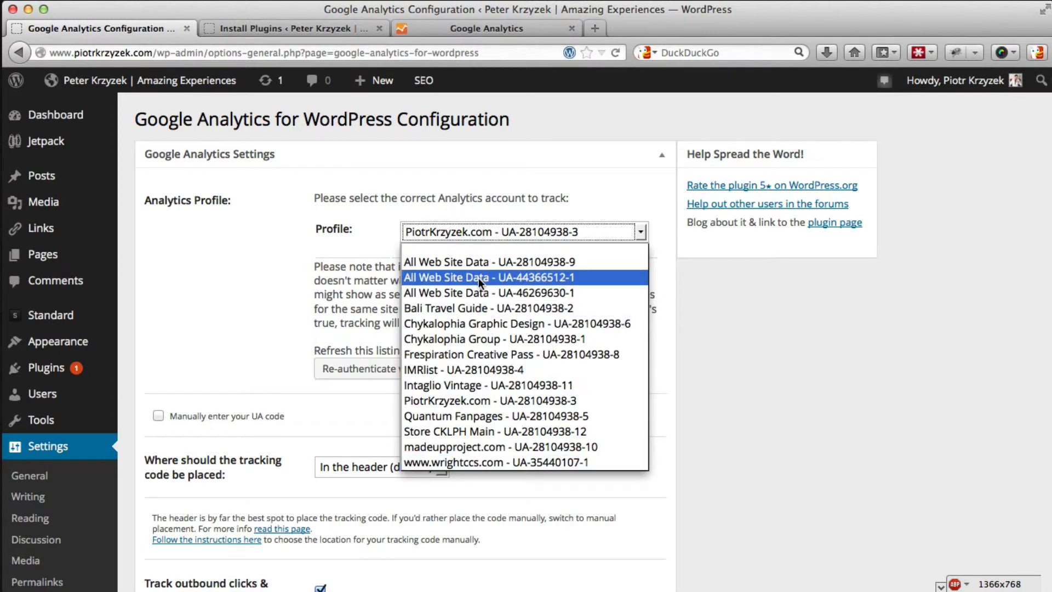
click(321, 284)
click(465, 28)
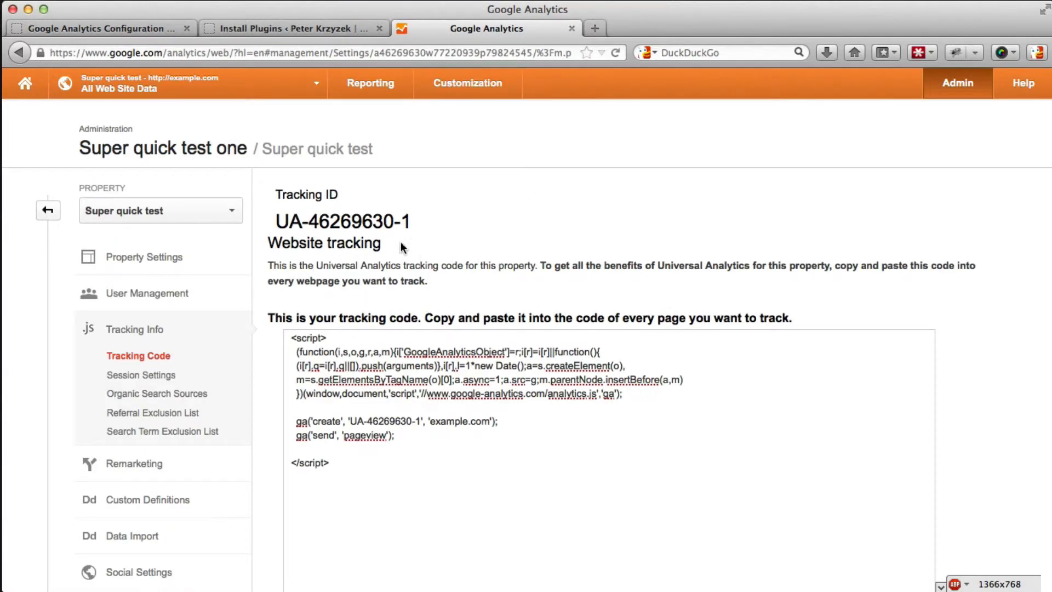
drag(411, 221, 316, 216)
click(313, 217)
click(125, 28)
click(564, 232)
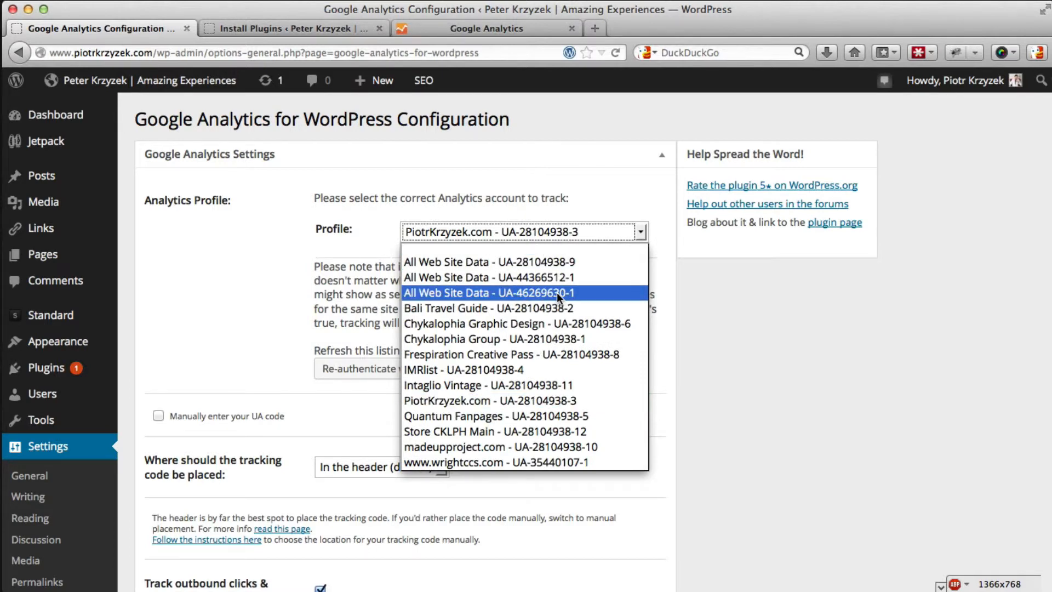
click(451, 19)
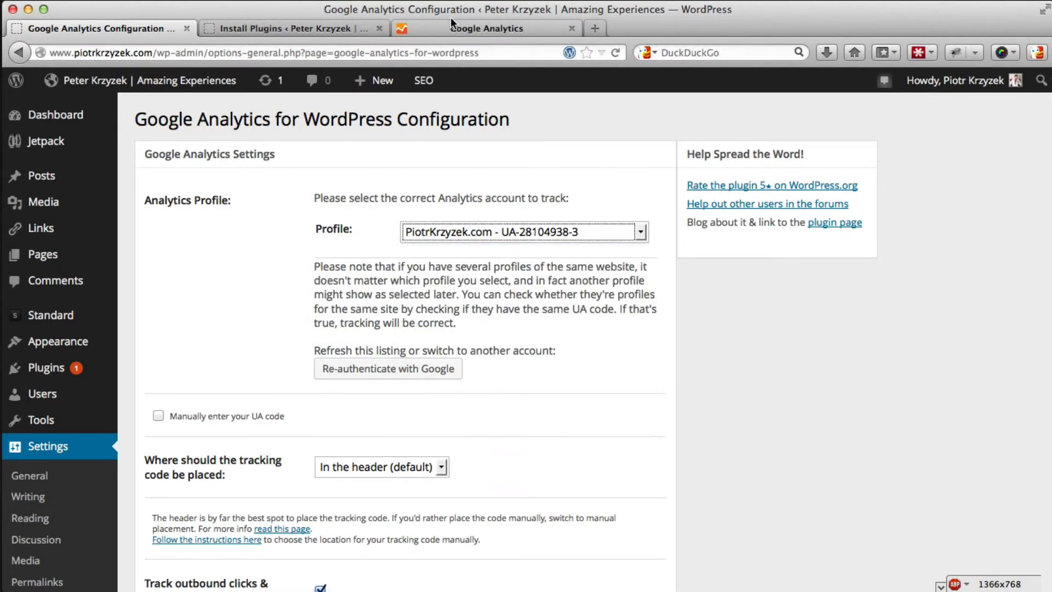
Return to the Google Analytics administration overview and select the account "Super quick test one"
click(439, 31)
scroll(363, 187, up, 2)
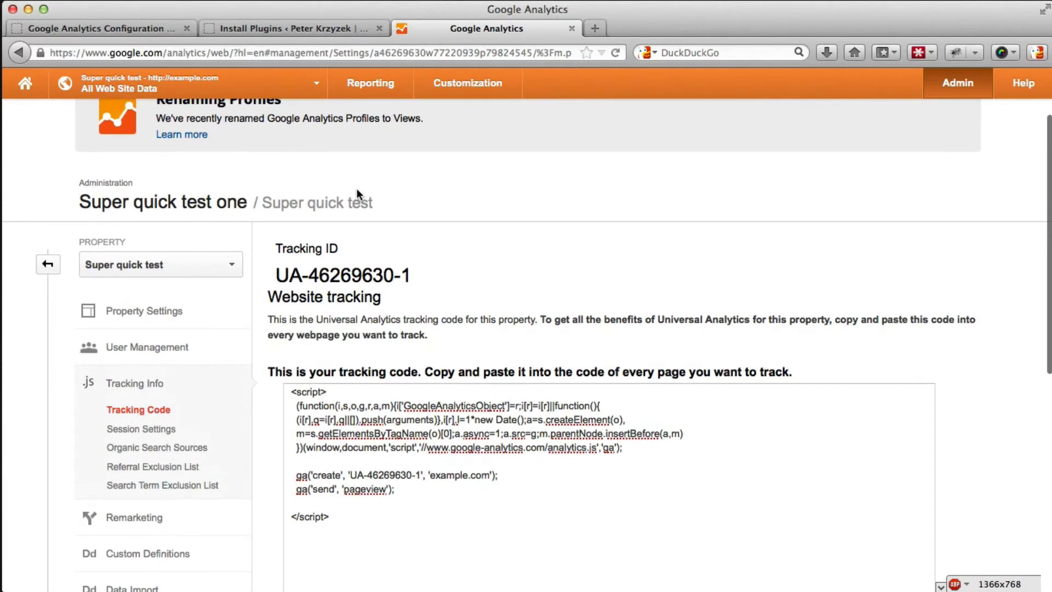
click(55, 264)
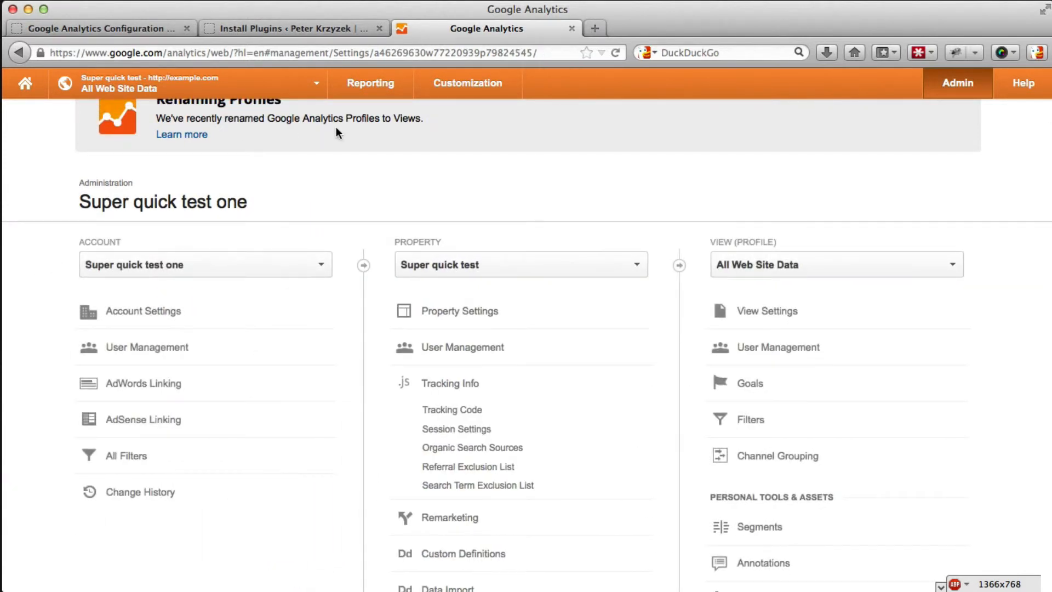
scroll(338, 133, up, 3)
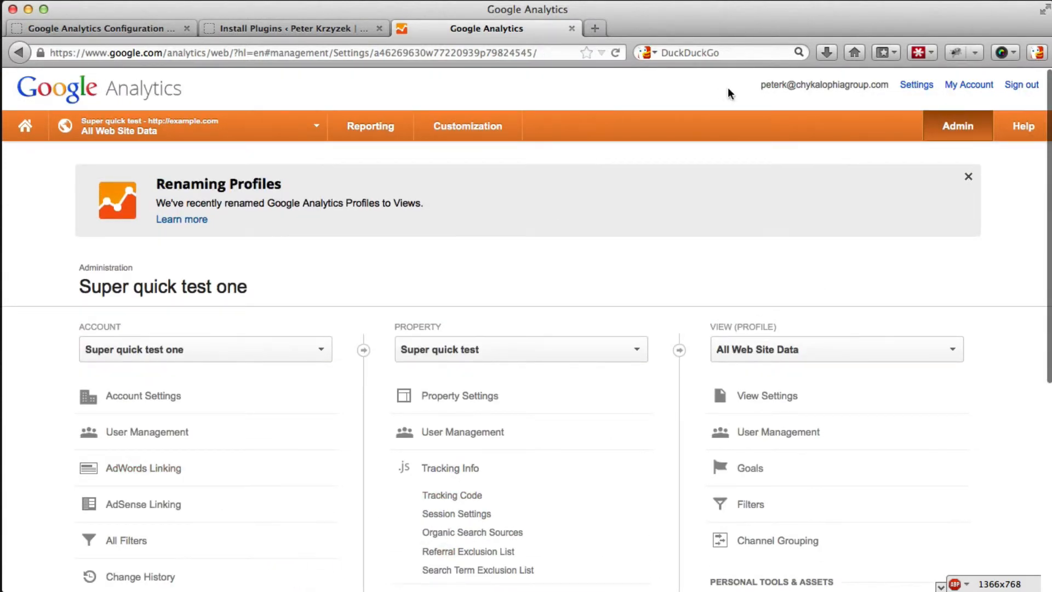
scroll(489, 158, down, 1)
scroll(487, 158, down, 5)
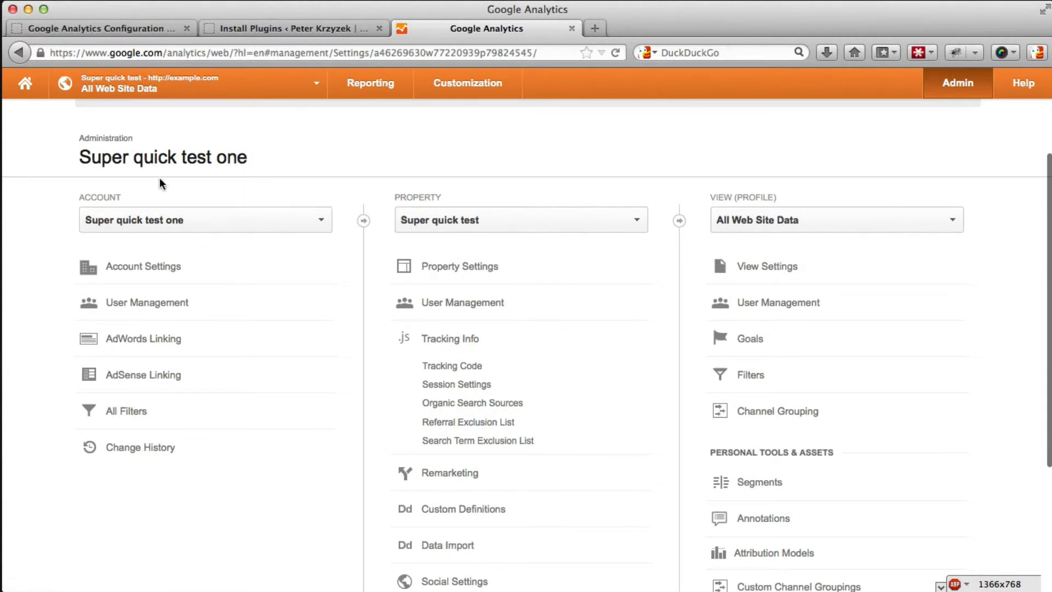
click(132, 229)
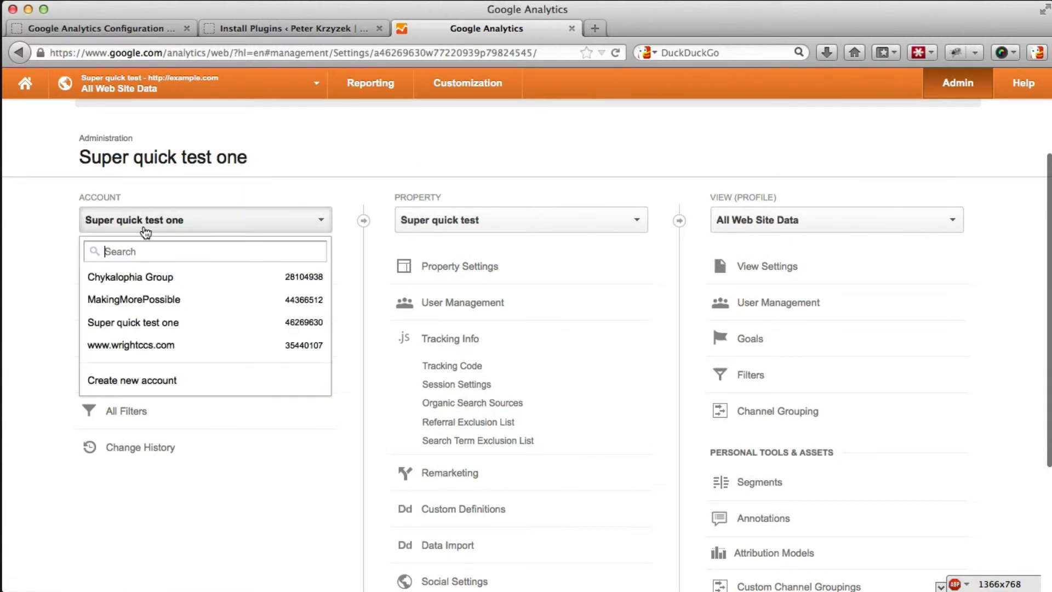
click(130, 323)
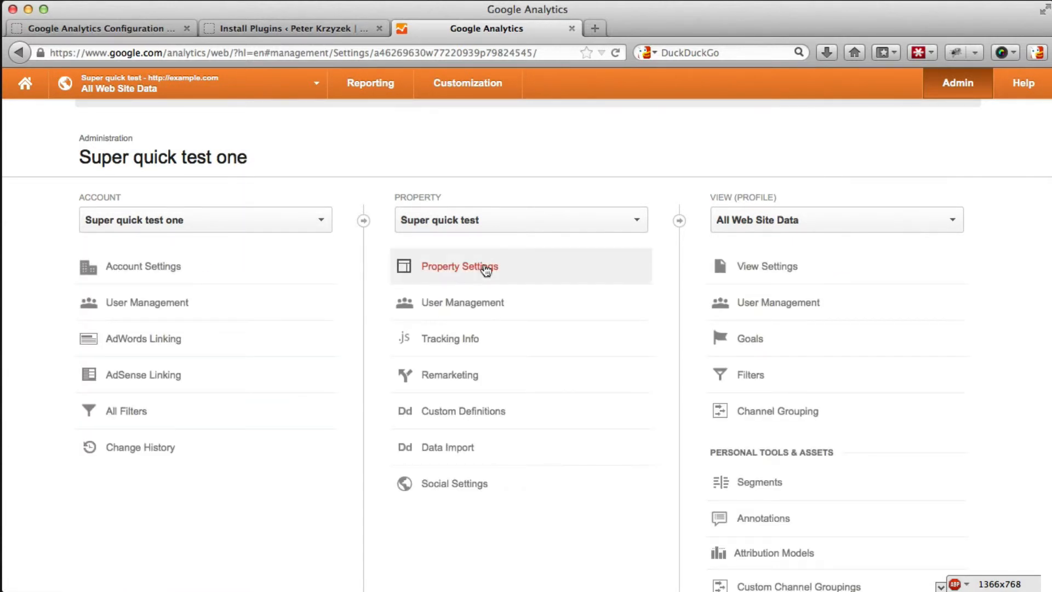
Open the property settings of "Super quick test" and review its property name, default URL and remaining options
click(479, 271)
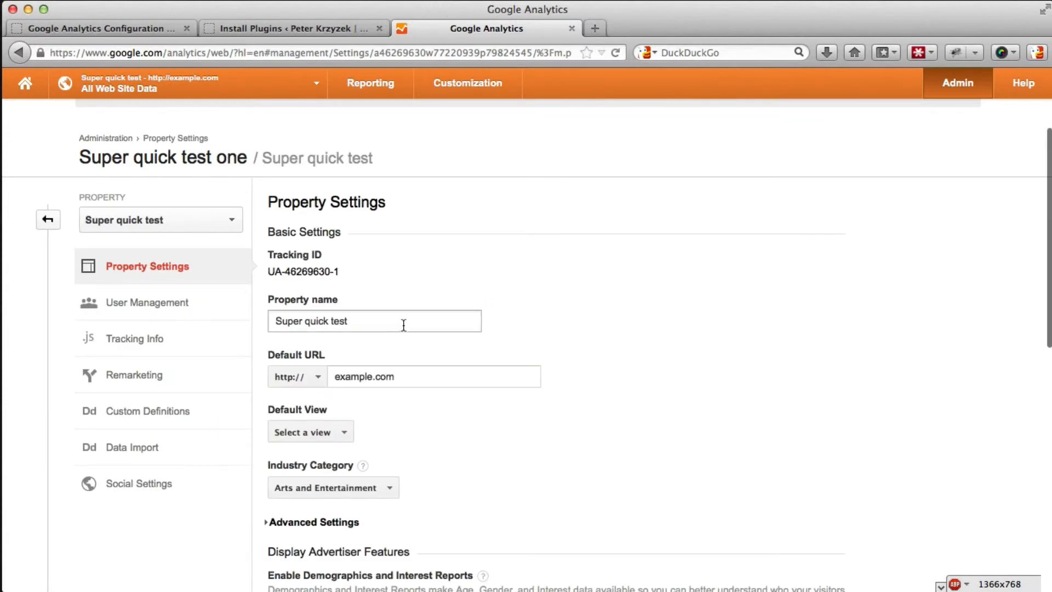
drag(405, 325, 240, 316)
scroll(469, 331, down, 3)
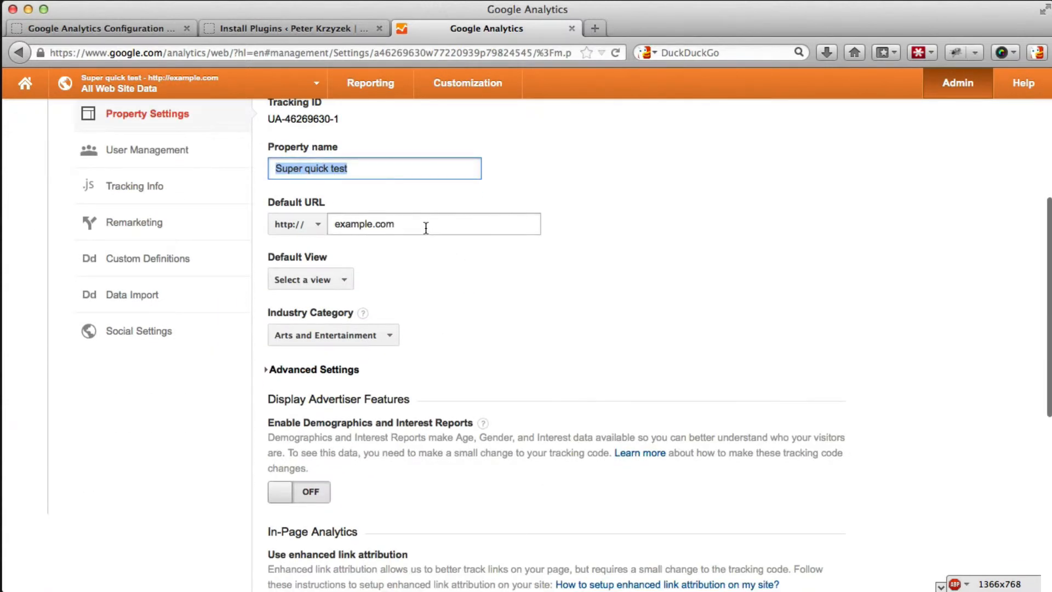
scroll(425, 227, down, 3)
scroll(425, 227, down, 3)
Return to the WordPress plugin's configuration page and select the new test property's "All Web Site Data" profile, then review the remaining plugin settings
click(117, 28)
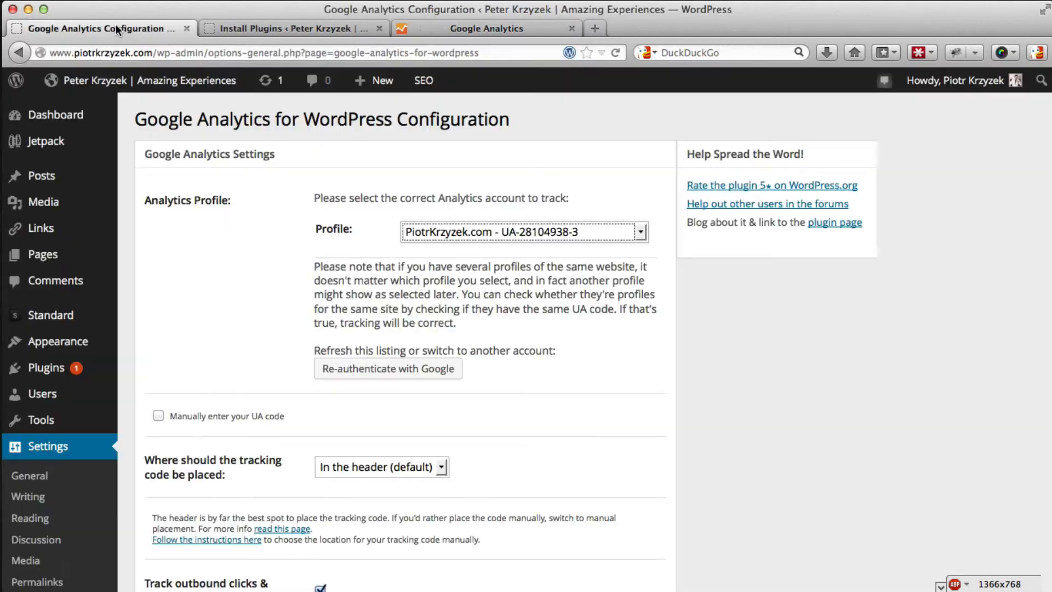
click(478, 231)
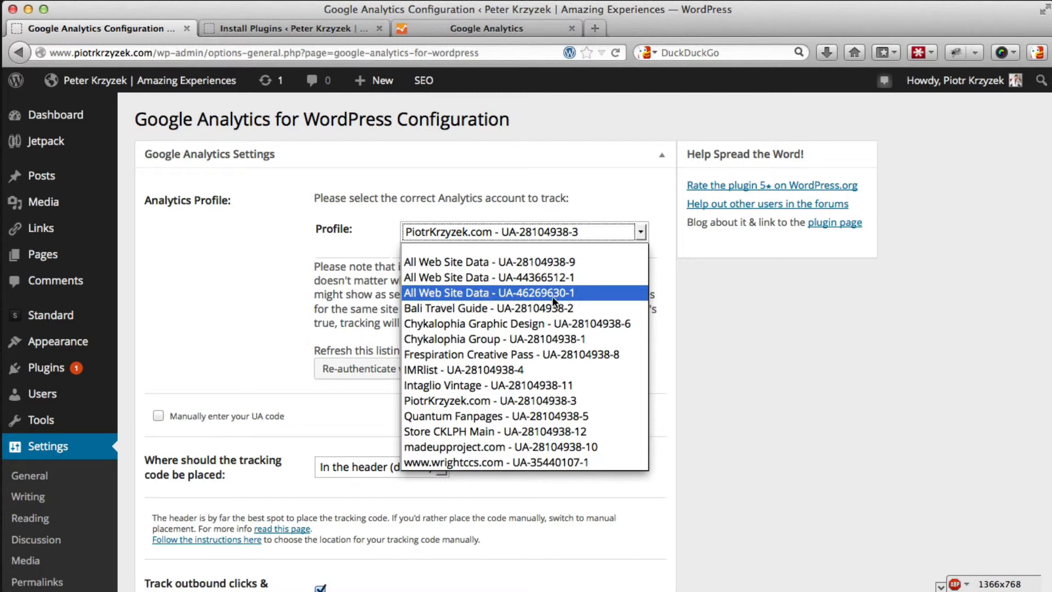
click(515, 293)
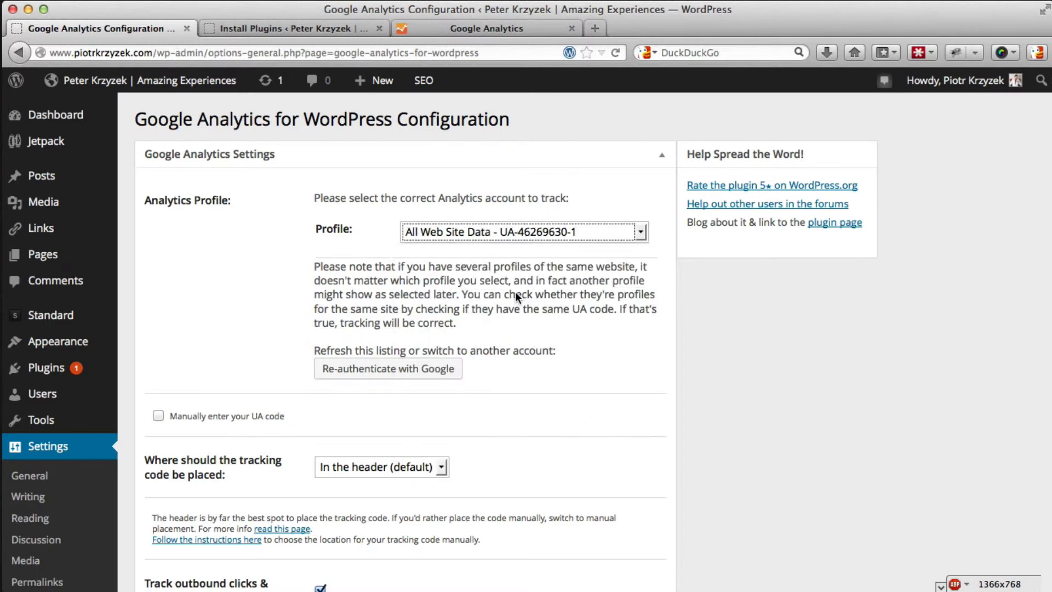
scroll(471, 239, down, 15)
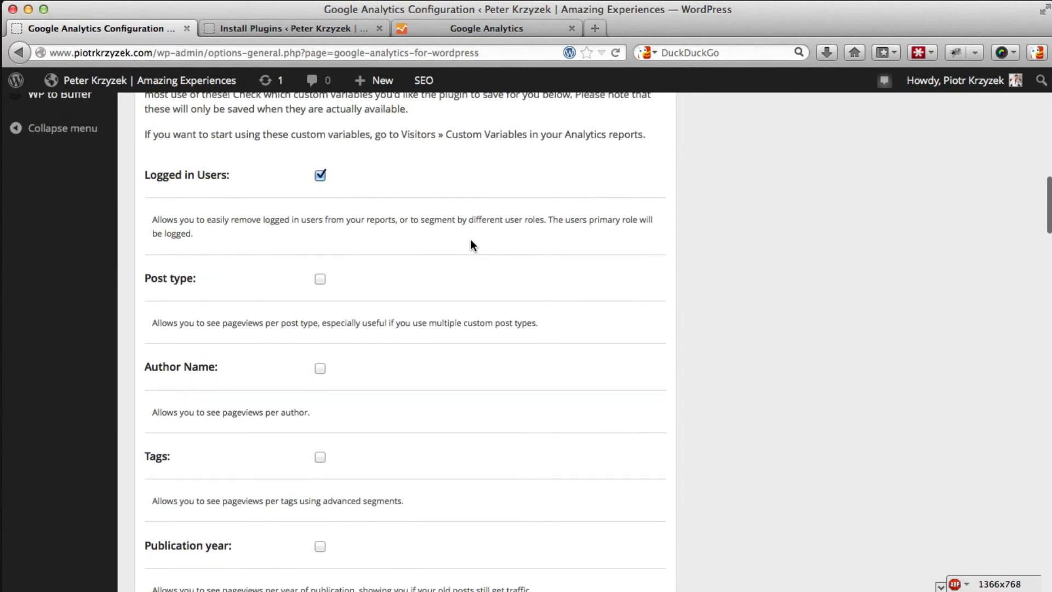
scroll(471, 238, up, 4)
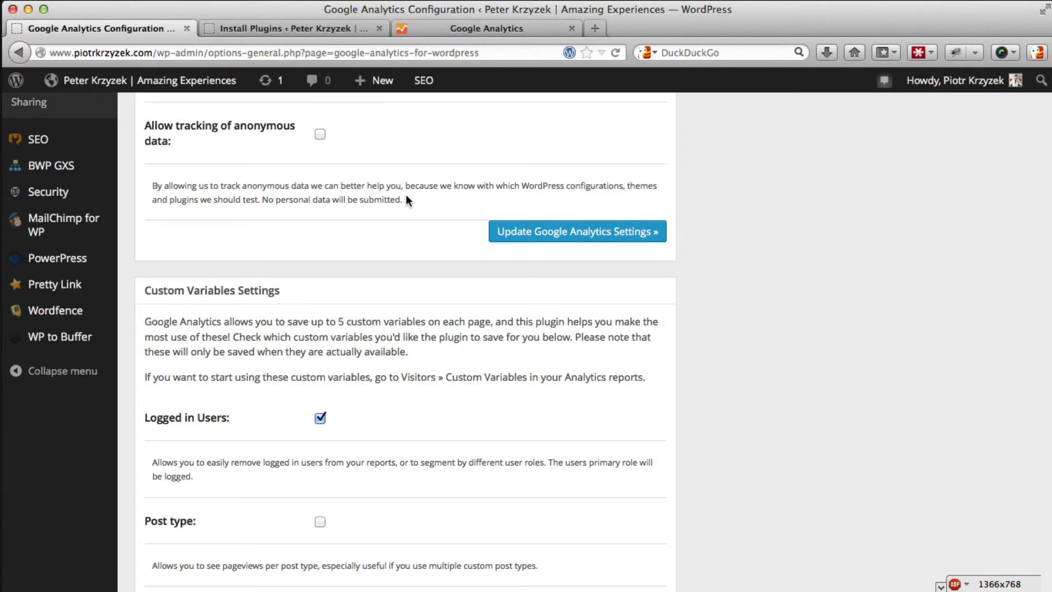
scroll(406, 194, up, 4)
scroll(406, 198, up, 8)
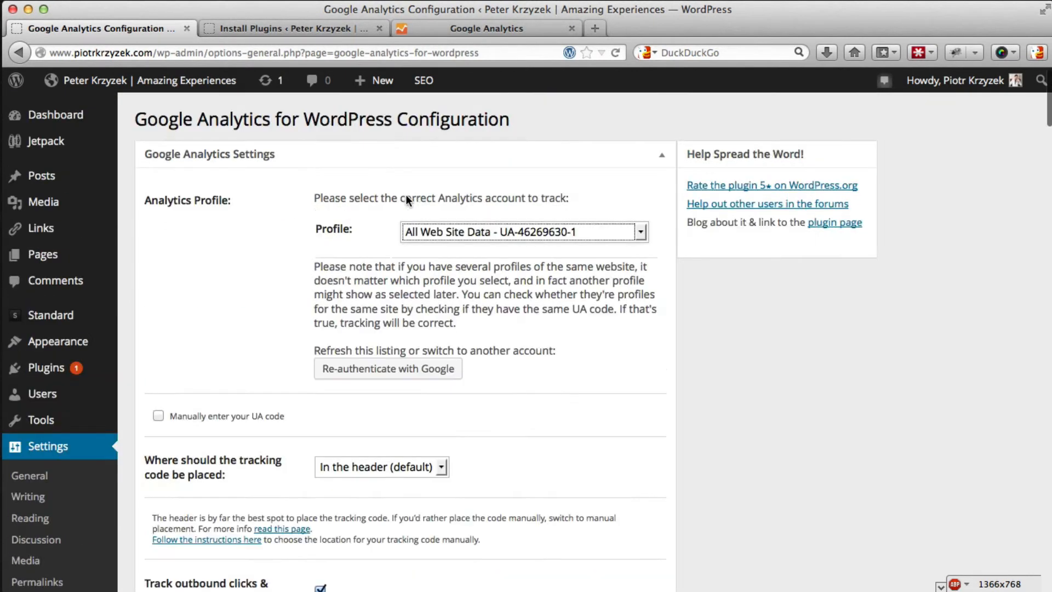
Compare the plugin's profile list with the accounts listed in Google Analytics
click(482, 232)
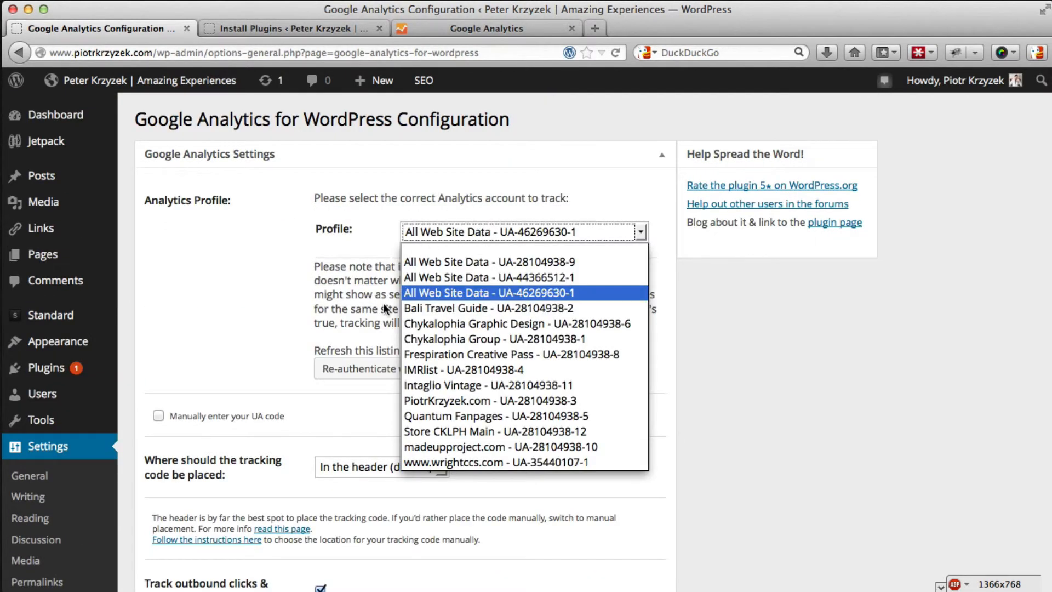
click(467, 22)
click(467, 21)
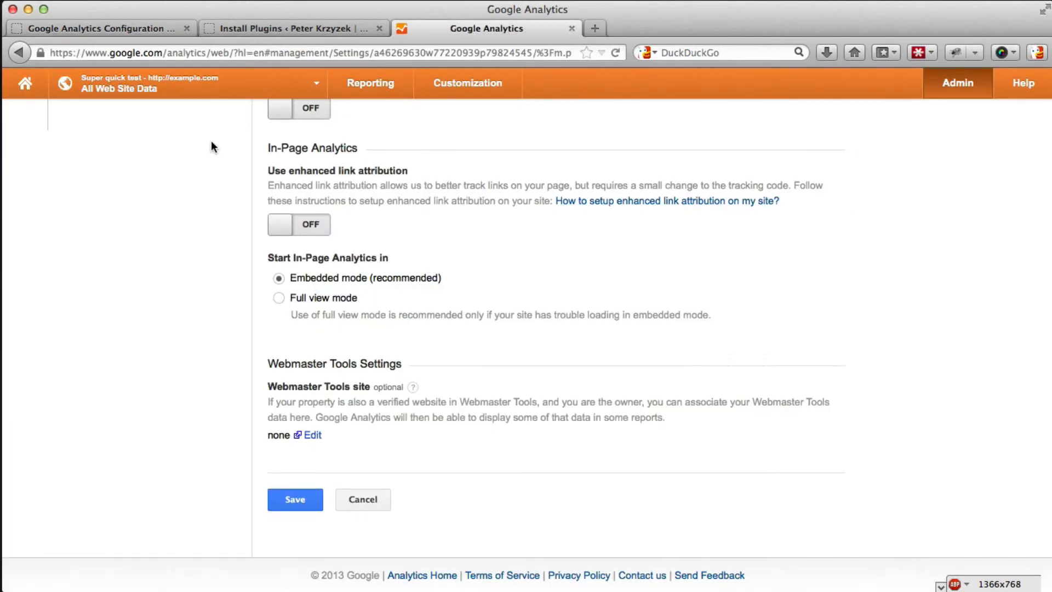
scroll(212, 140, up, 10)
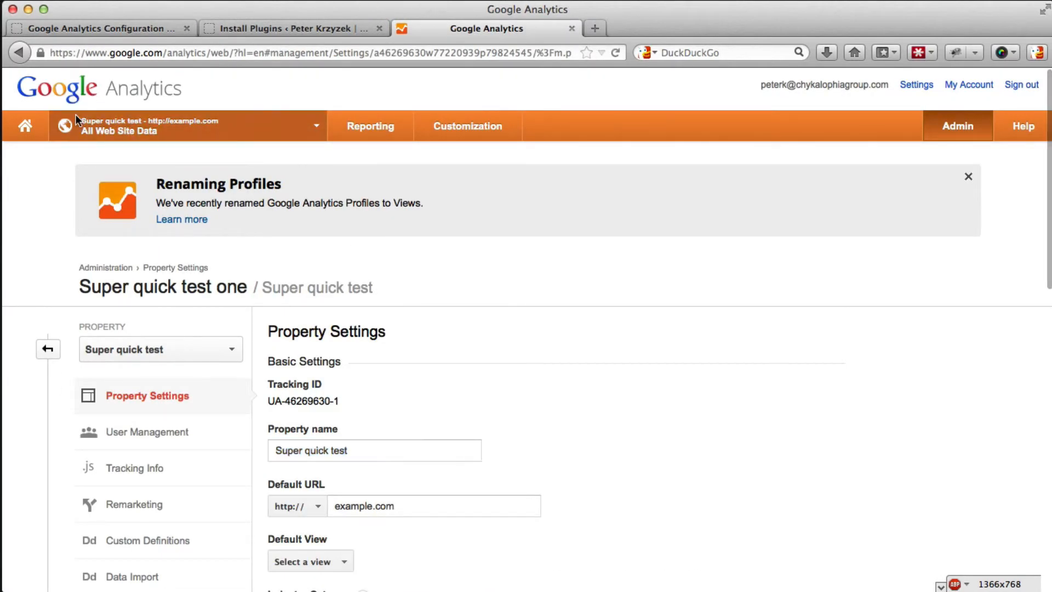
click(312, 130)
scroll(166, 245, down, 3)
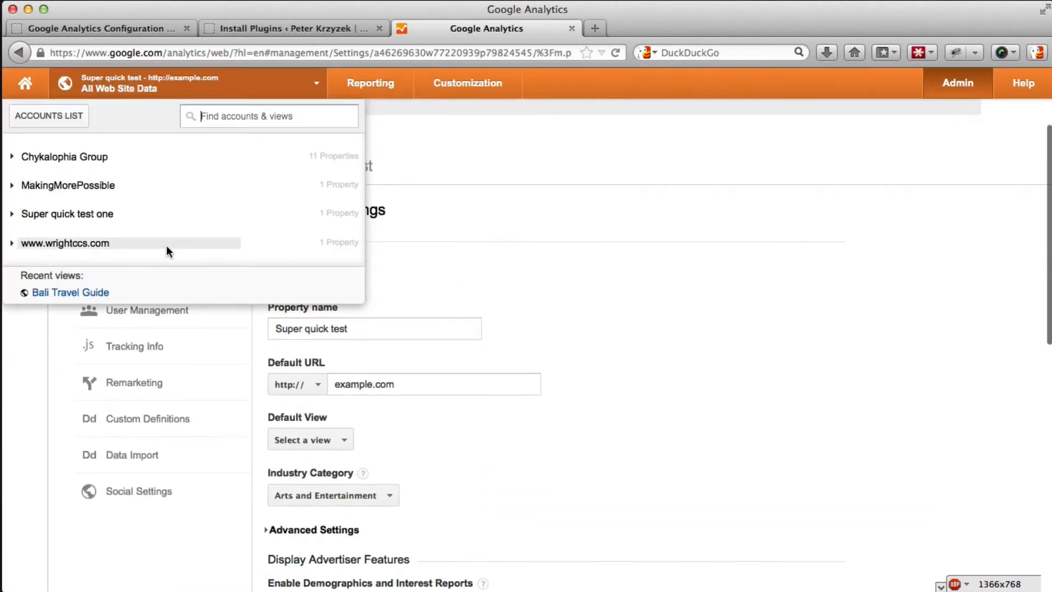
click(623, 305)
scroll(460, 262, up, 3)
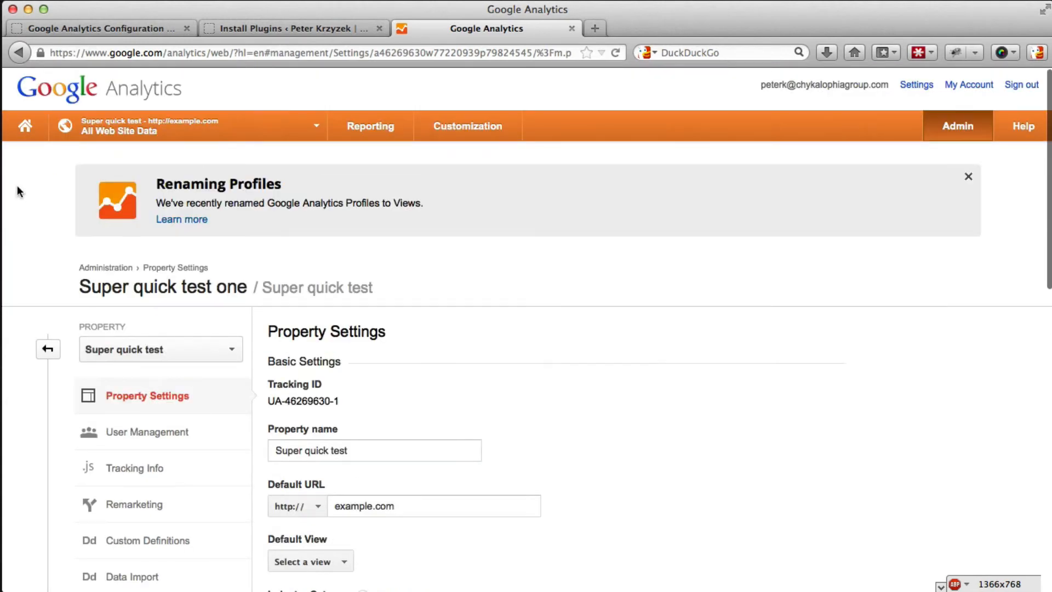
Find the WordPress site's own property among all Google Analytics accounts and open its Audience Overview report
click(22, 137)
scroll(251, 403, down, 12)
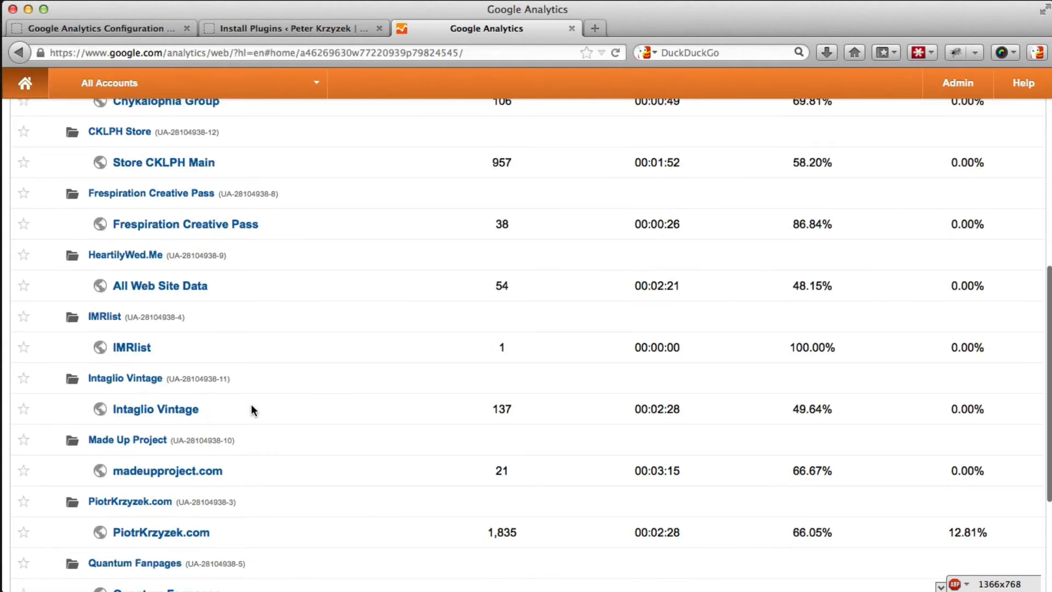
click(136, 388)
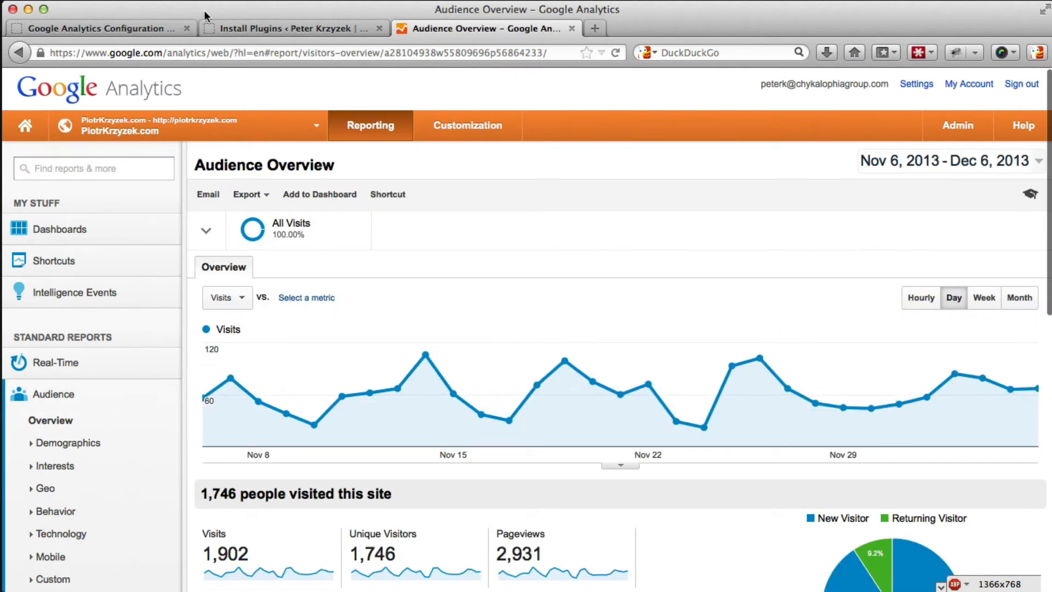
In the WordPress plugin configuration, select the profile matching the site's own domain and save the Google Analytics settings
click(141, 28)
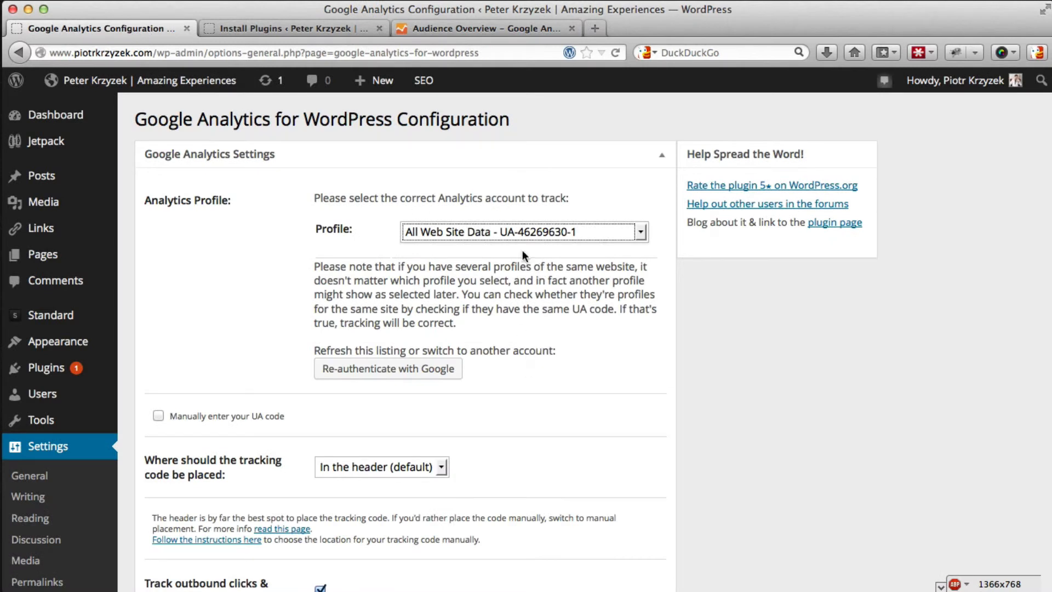
click(518, 233)
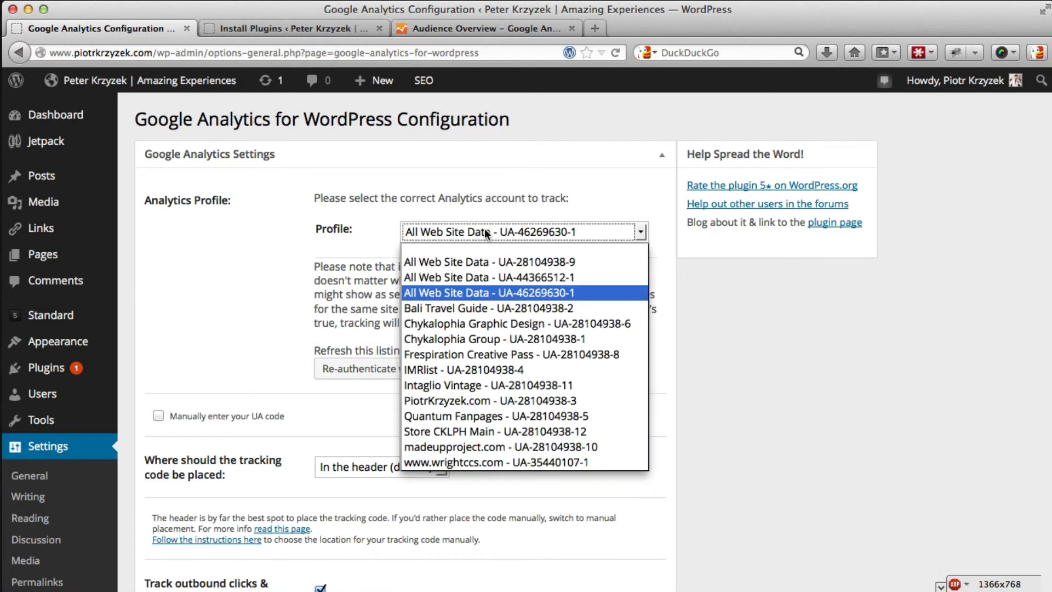
click(463, 401)
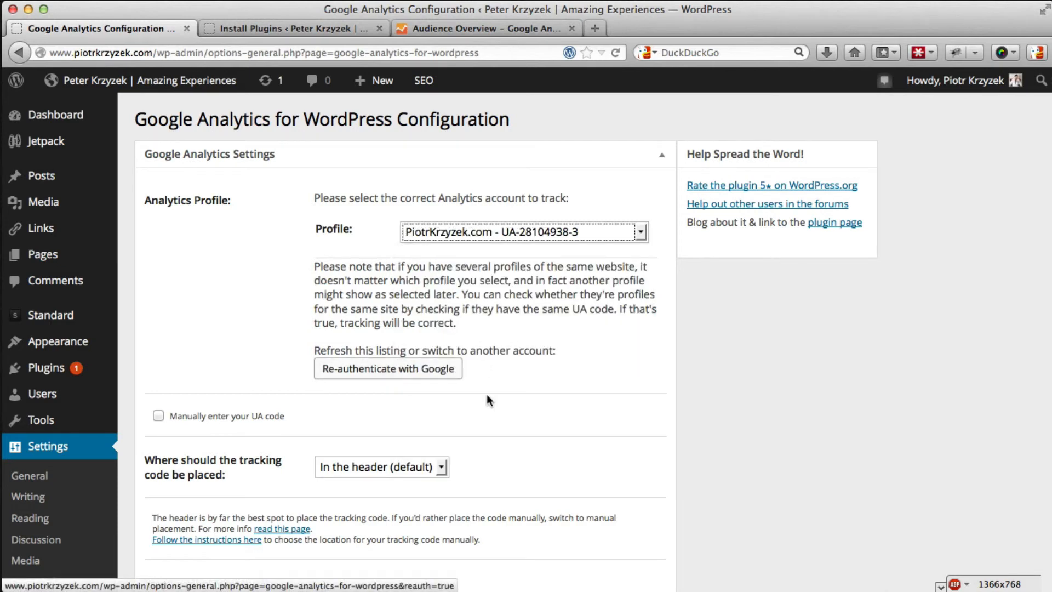
scroll(488, 396, down, 10)
click(573, 488)
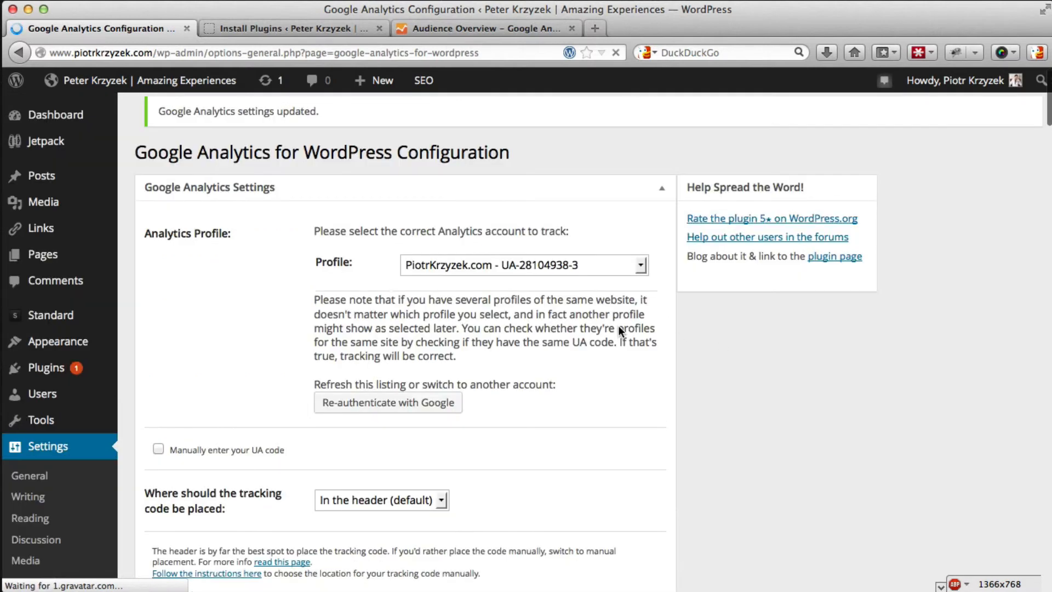
Switch to the Google Analytics administration overview and view the list of available accounts
click(468, 25)
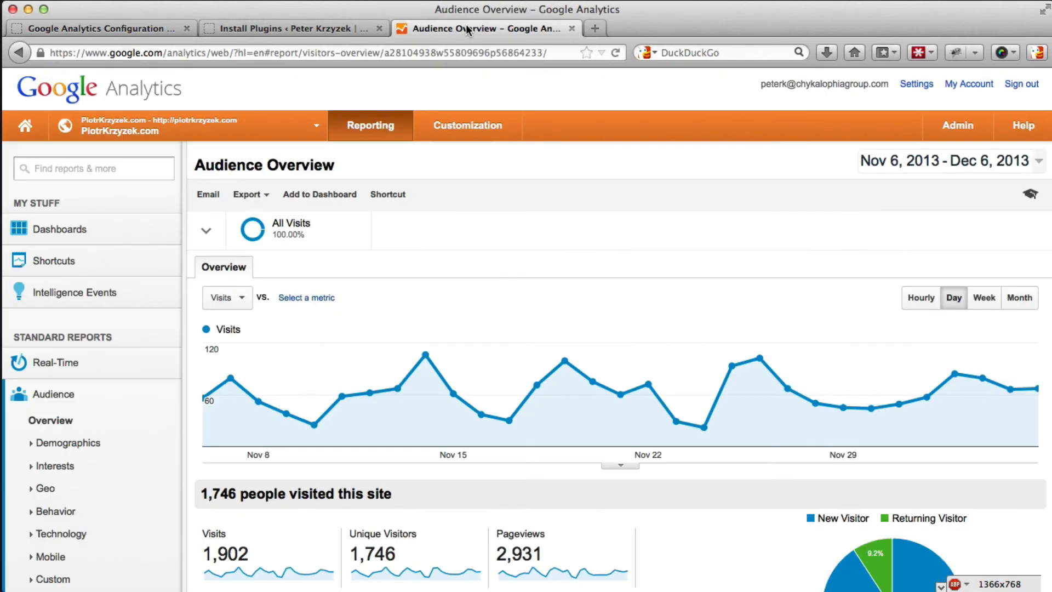
click(959, 126)
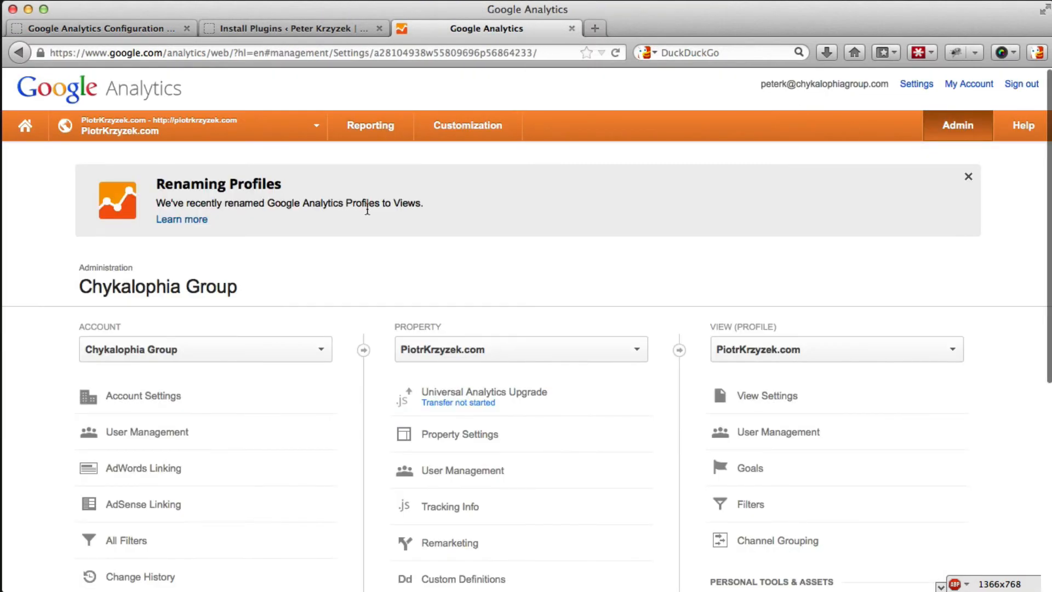
click(187, 351)
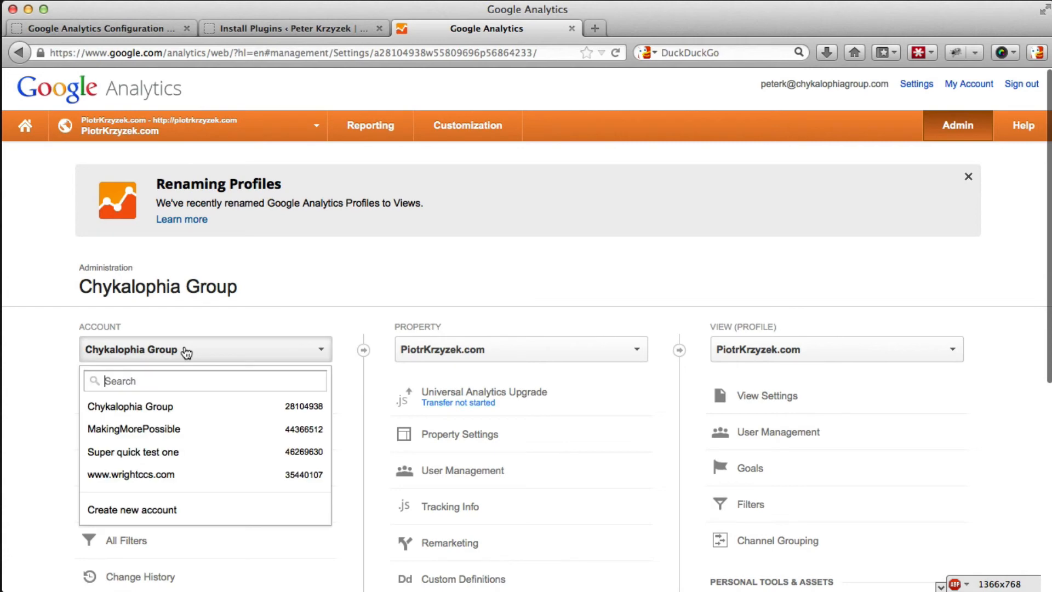
click(459, 210)
Return to the WordPress plugin's configuration page and review the selectable profiles, keeping the current selection
click(98, 30)
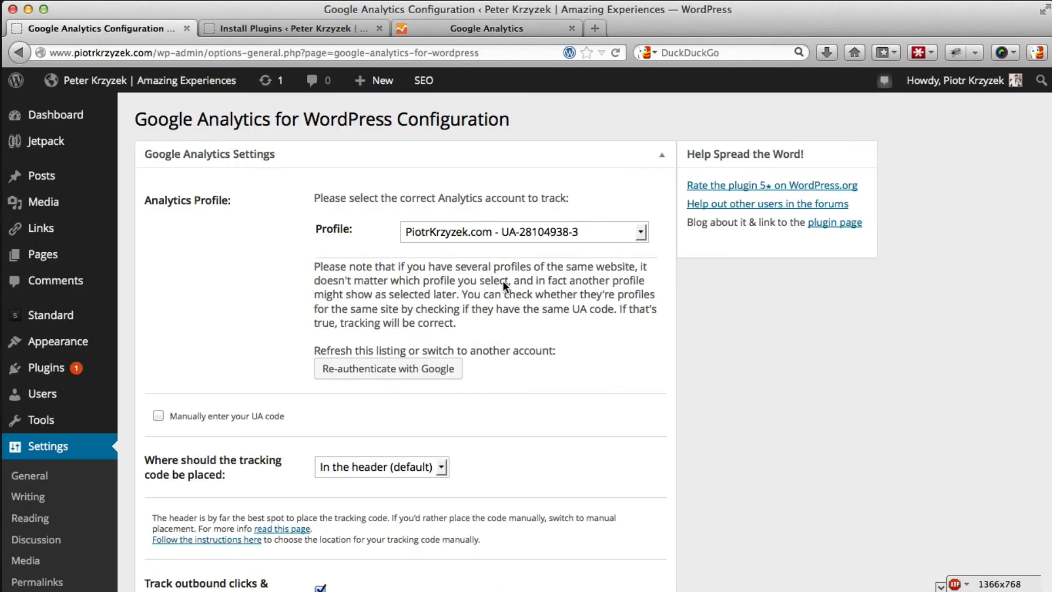
click(537, 231)
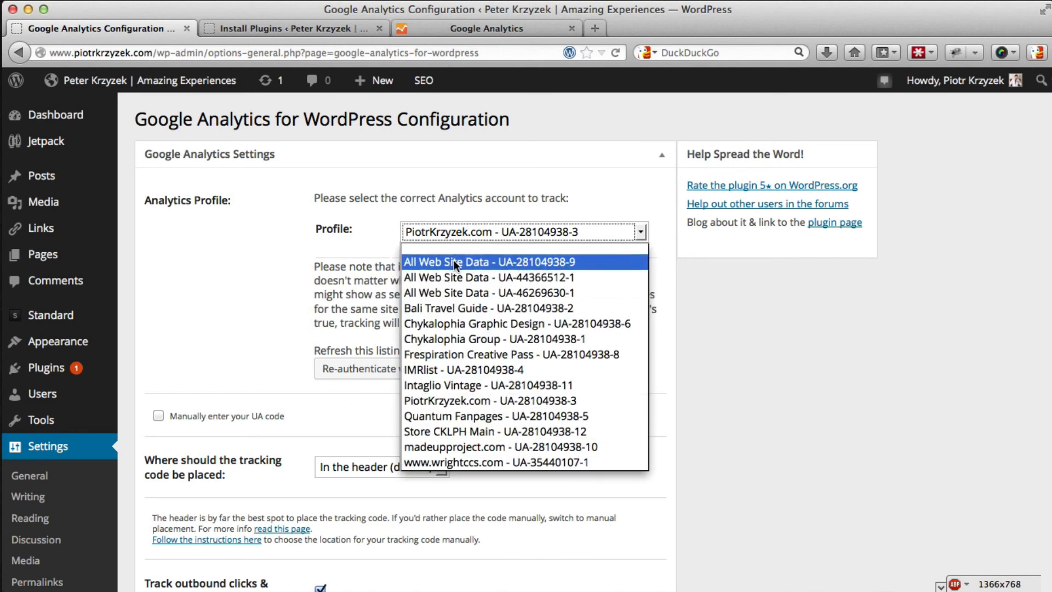
click(328, 236)
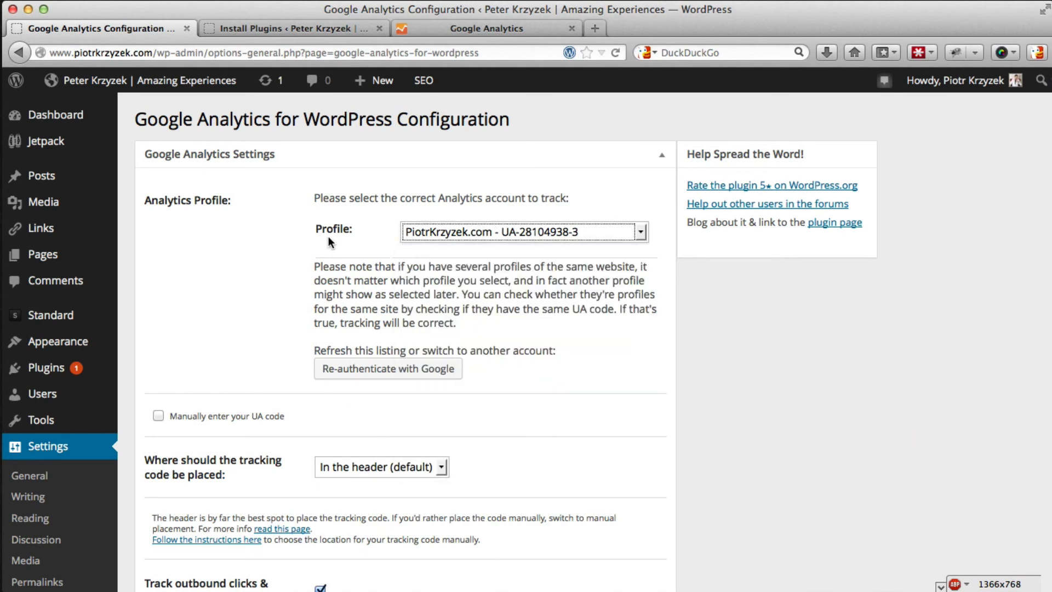